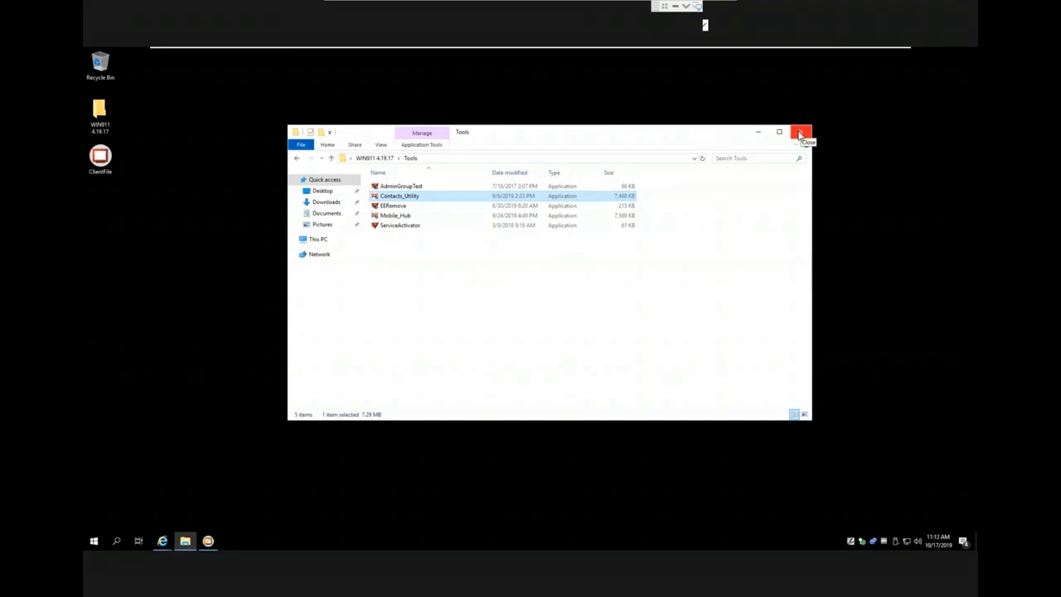
Close the WIN911 4.19.17 folder window and launch Contacts Utility.
{"action": "left_click", "coordinate": [378, 158]}
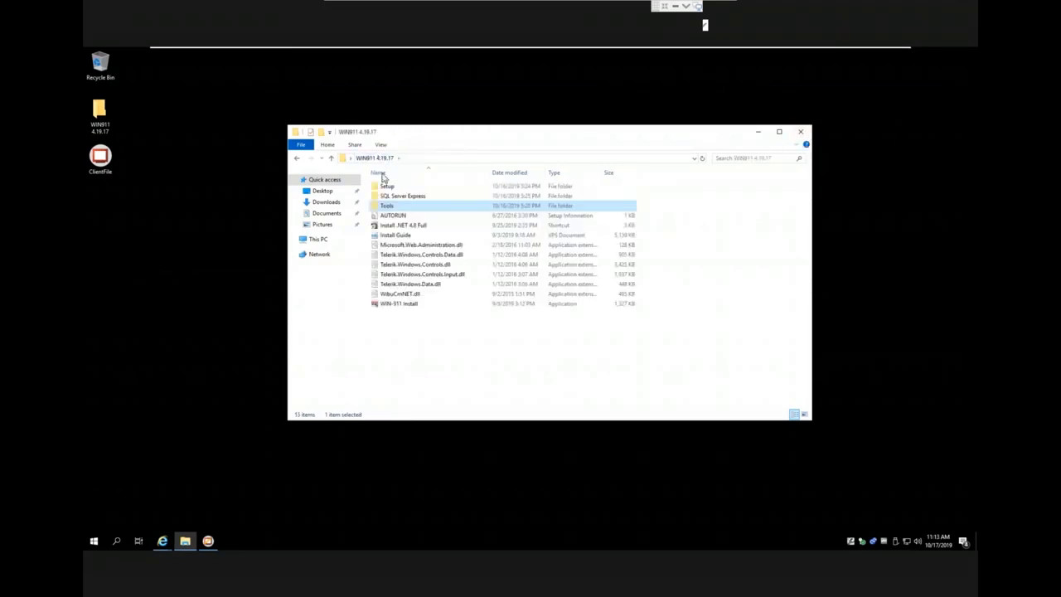
{"action": "left_click", "coordinate": [403, 226]}
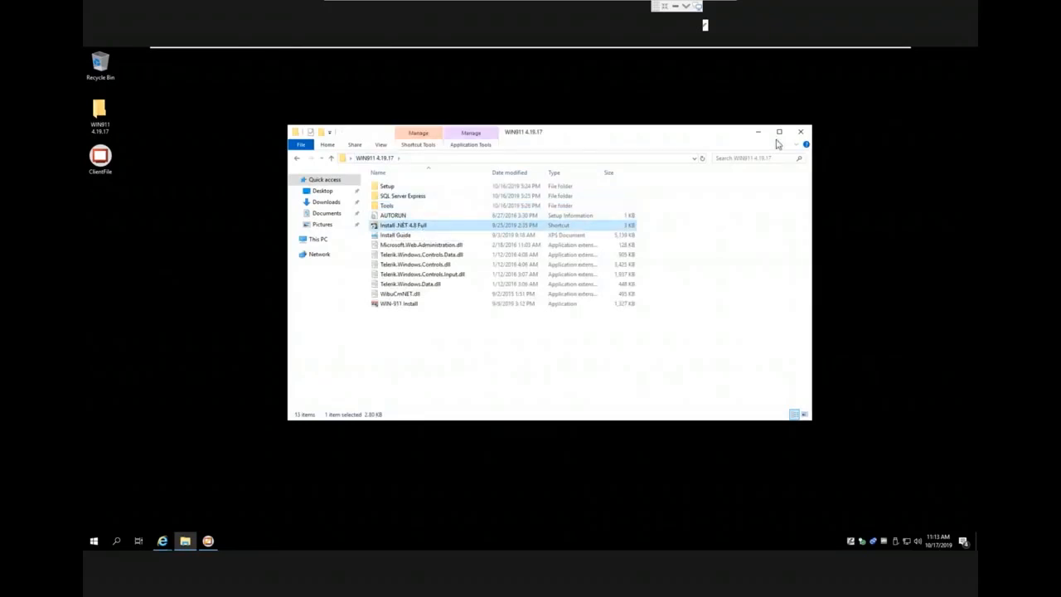
{"action": "left_click", "coordinate": [801, 132]}
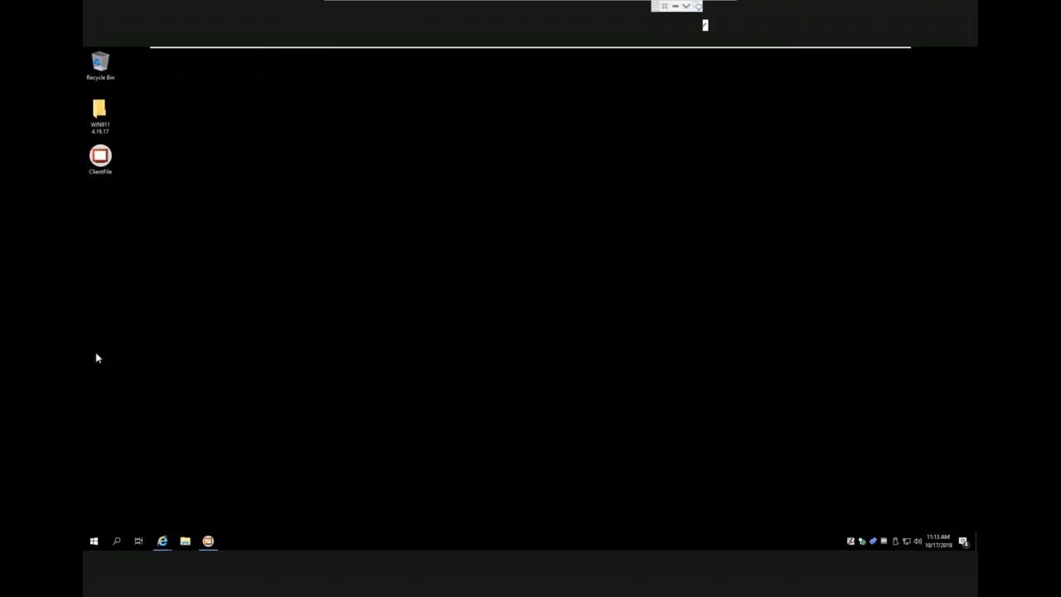
{"action": "left_click", "coordinate": [94, 541]}
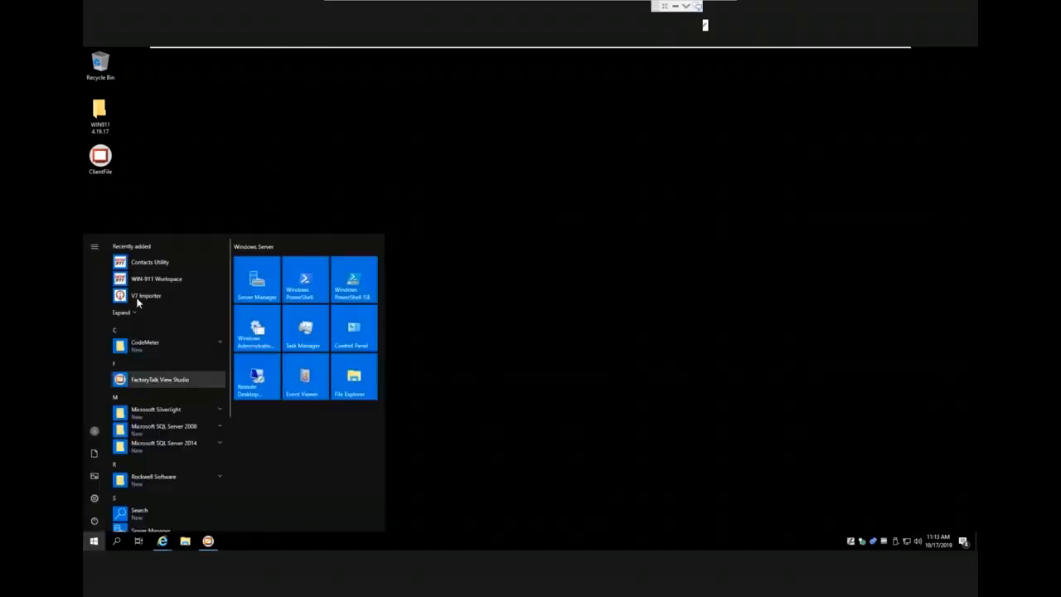
{"action": "left_click", "coordinate": [142, 263]}
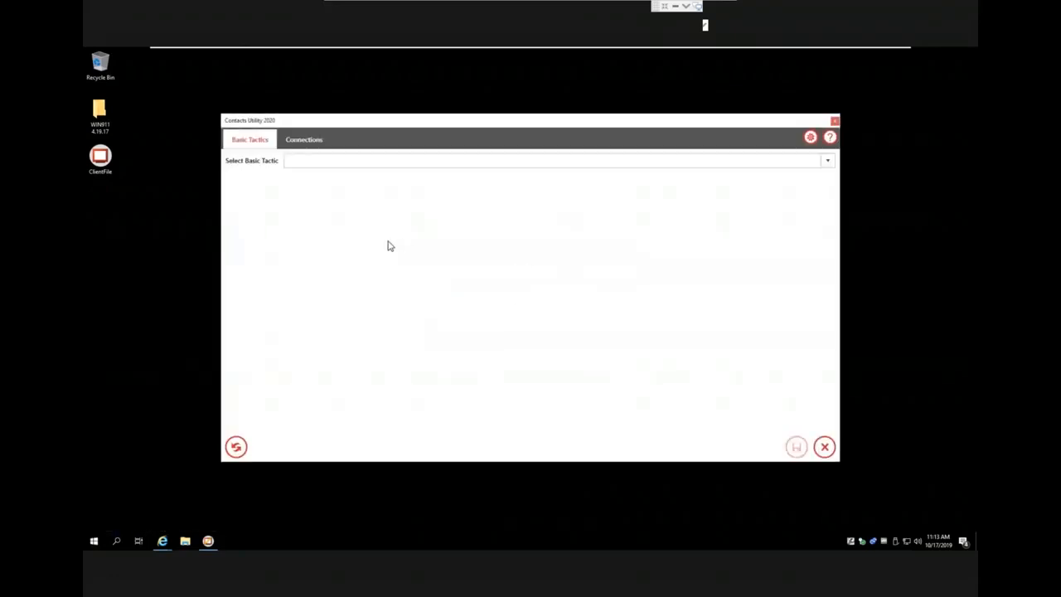
Try Another computer as the WIN-911 dispatcher host, and confirm This computer as the host.
{"action": "left_click", "coordinate": [810, 137]}
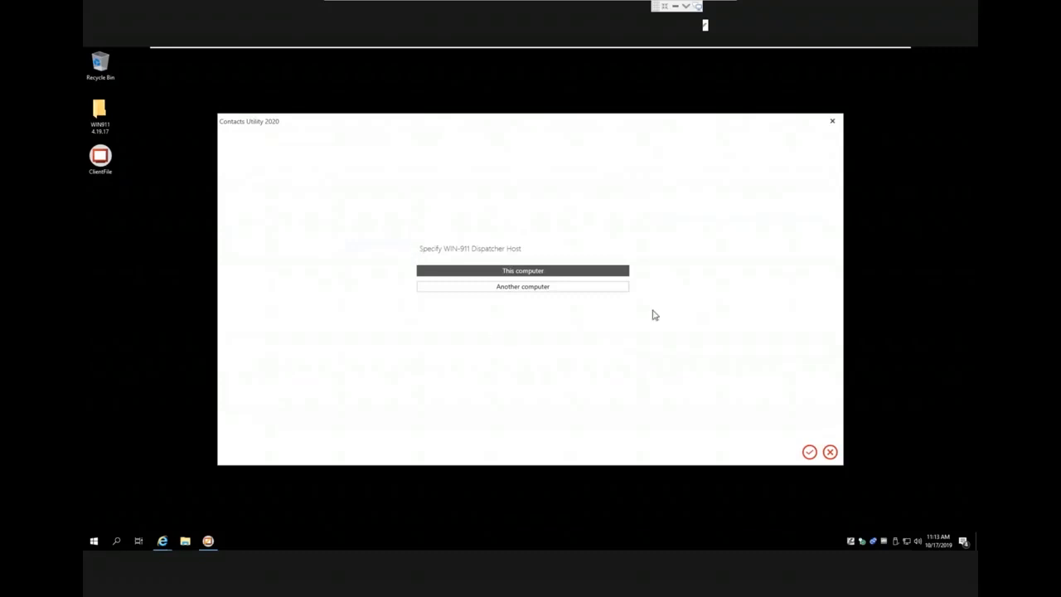
{"action": "left_click", "coordinate": [430, 274]}
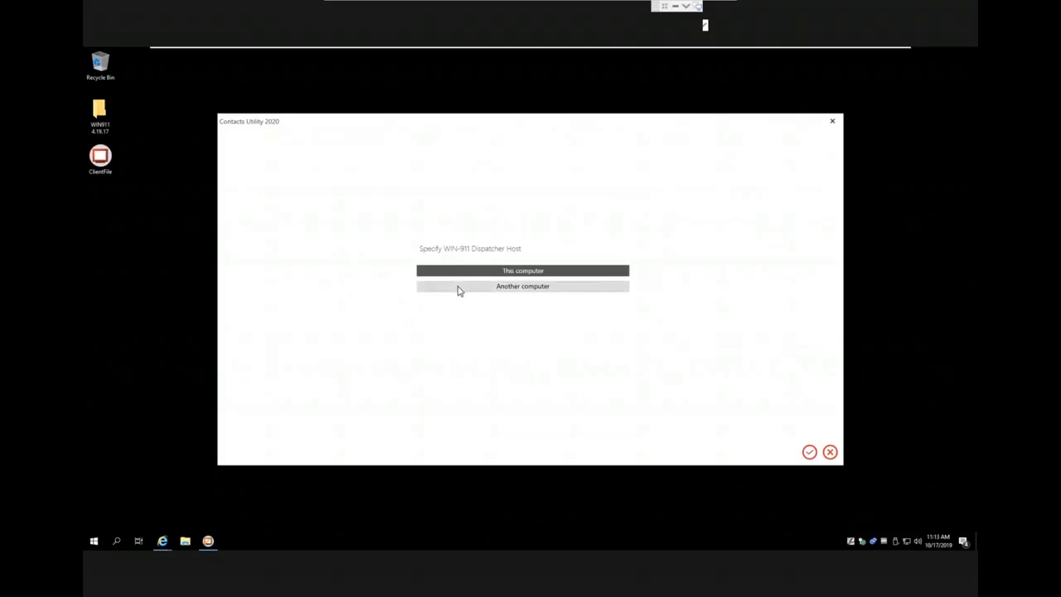
{"action": "left_click", "coordinate": [458, 289]}
{"action": "left_click", "coordinate": [479, 306]}
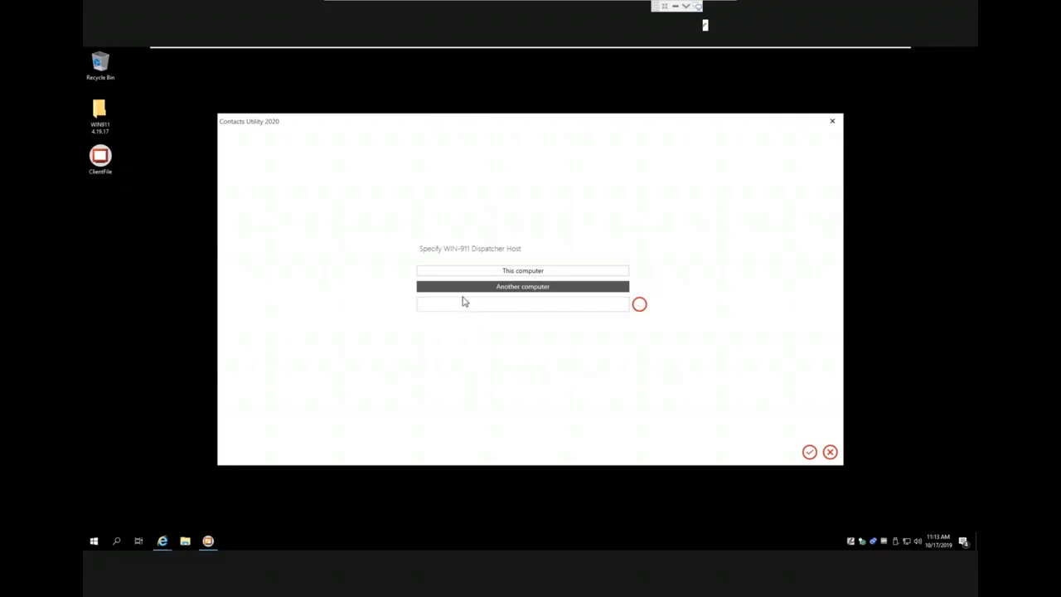
{"action": "left_click", "coordinate": [507, 276]}
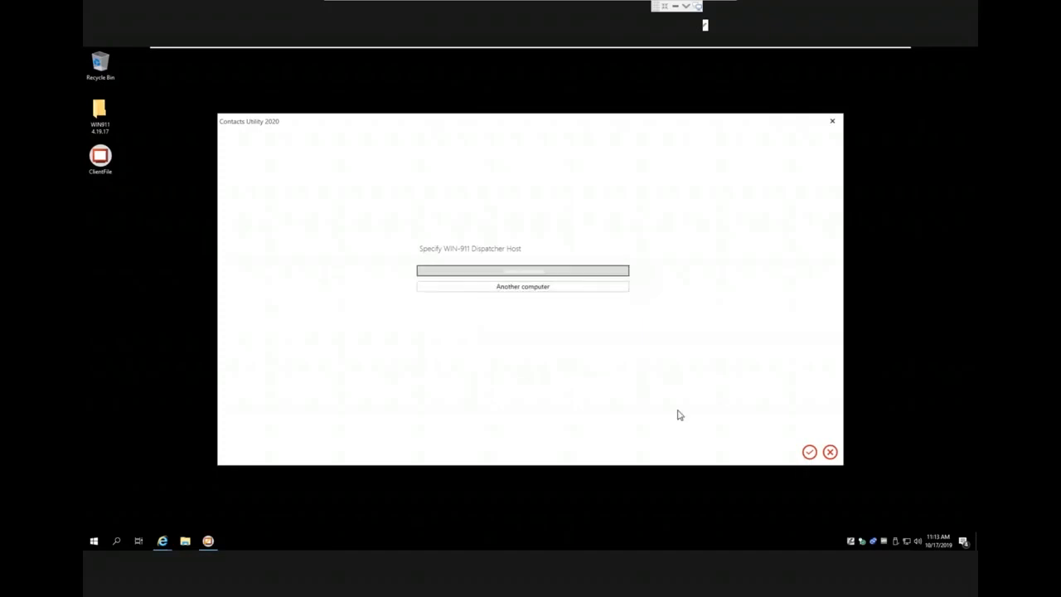
{"action": "left_click", "coordinate": [809, 452]}
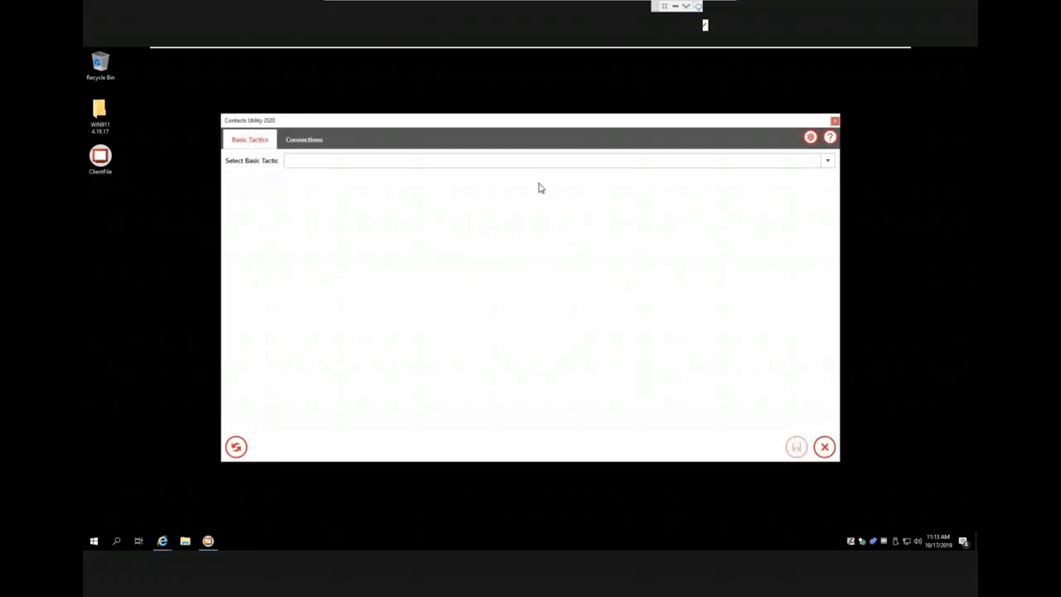
Load My Basic Tactic and expand its details.
{"action": "left_click", "coordinate": [828, 161]}
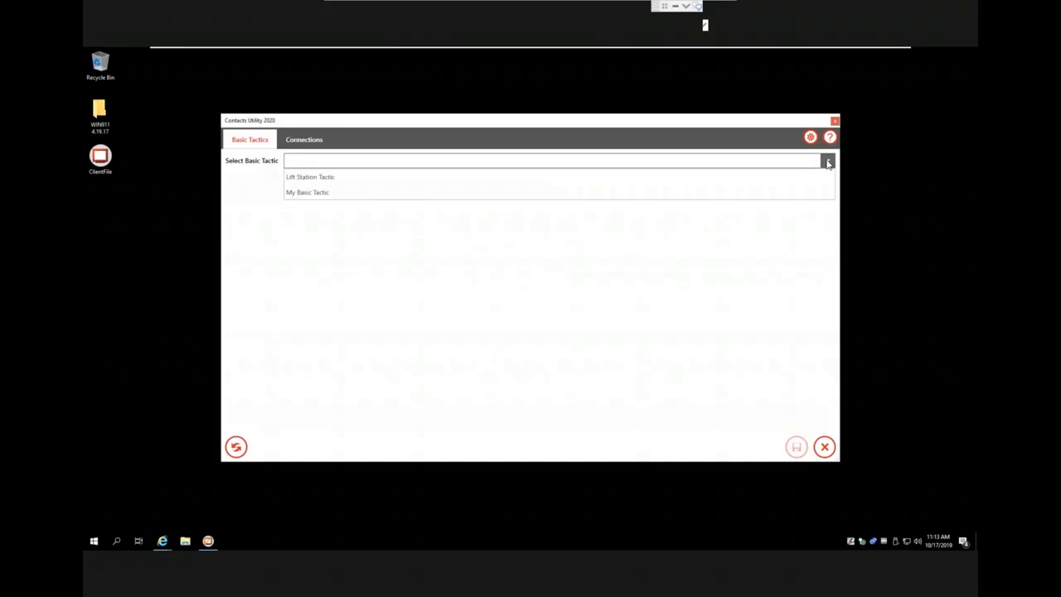
{"action": "left_click", "coordinate": [337, 193]}
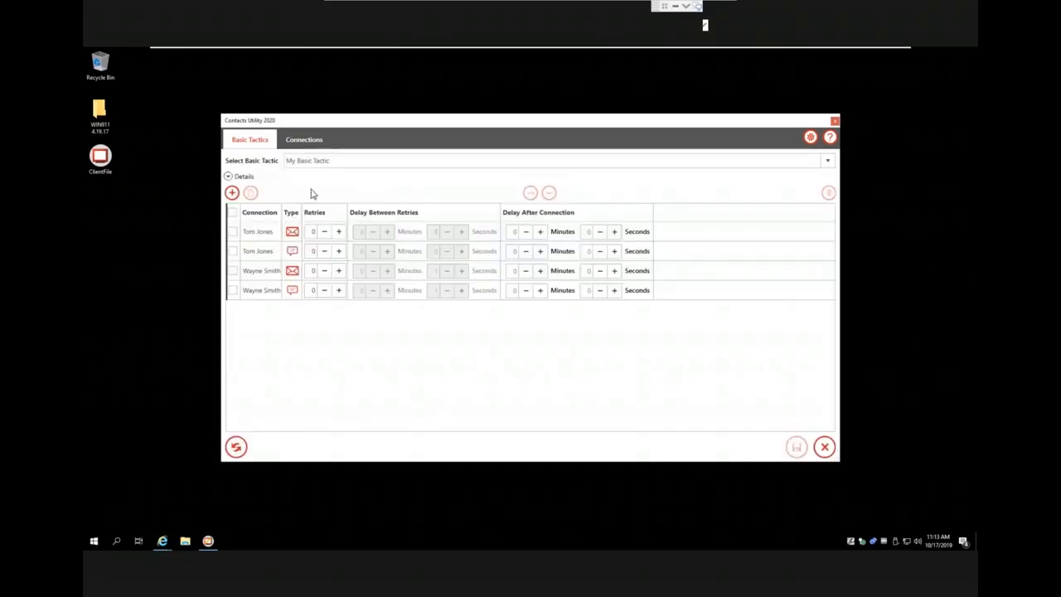
{"action": "left_click", "coordinate": [229, 177]}
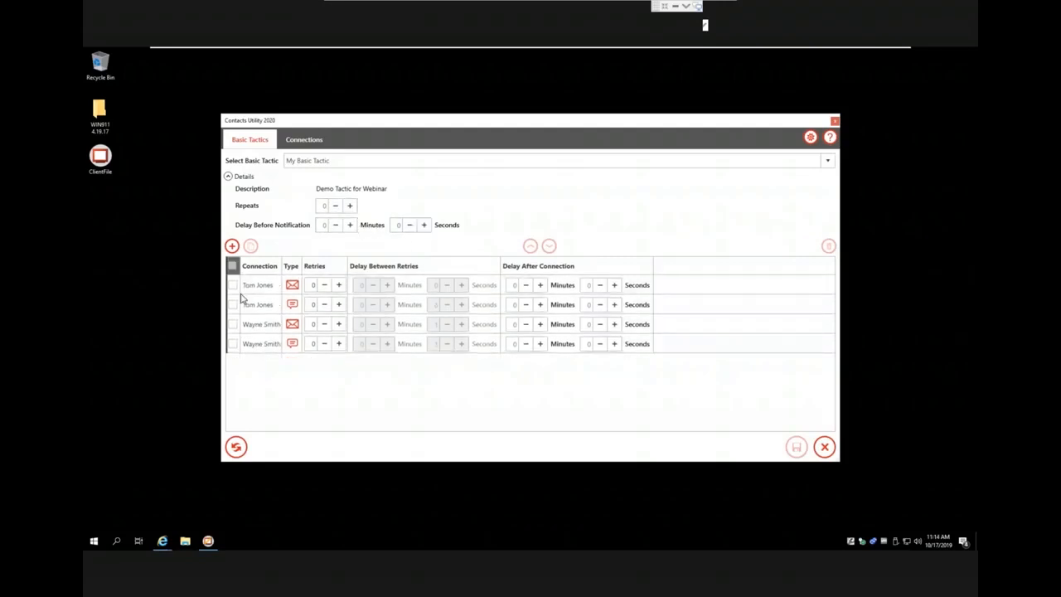
Move the tactic's first two connections, the first contact's email and SMS, to the end of the notification order.
{"action": "left_click", "coordinate": [250, 326]}
{"action": "left_click", "coordinate": [235, 288]}
{"action": "left_click", "coordinate": [236, 303]}
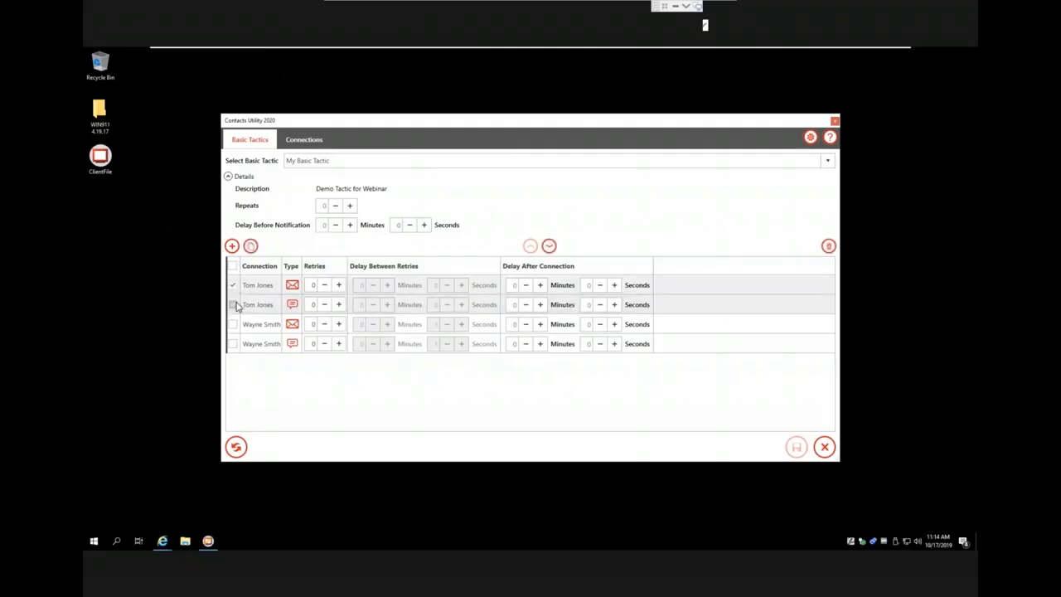
{"action": "left_click", "coordinate": [549, 247]}
{"action": "left_click", "coordinate": [549, 247]}
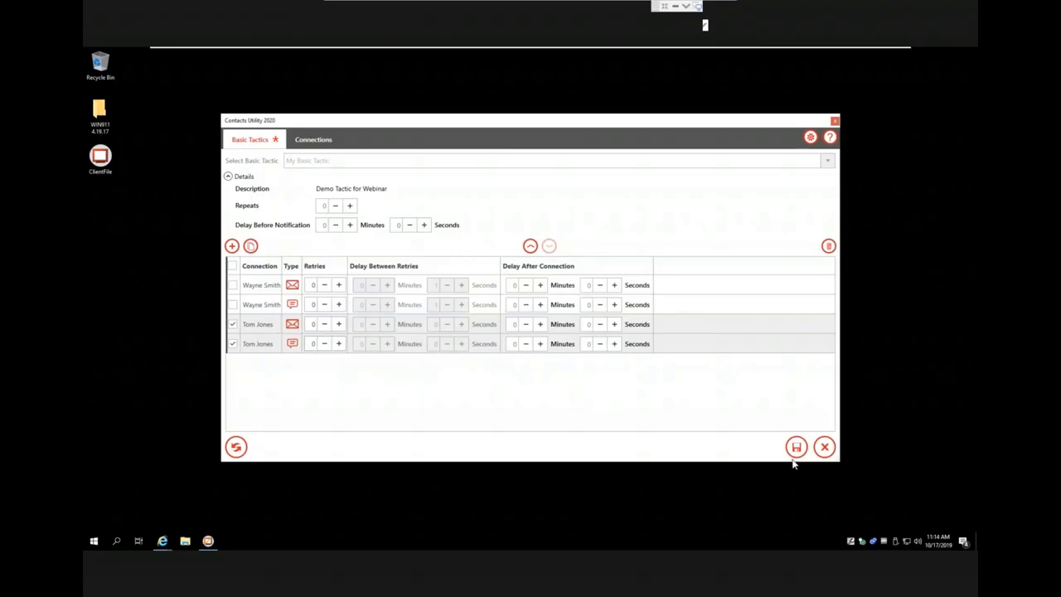
Delete the two selected connections from My Basic Tactic and save it.
{"action": "left_click", "coordinate": [828, 245]}
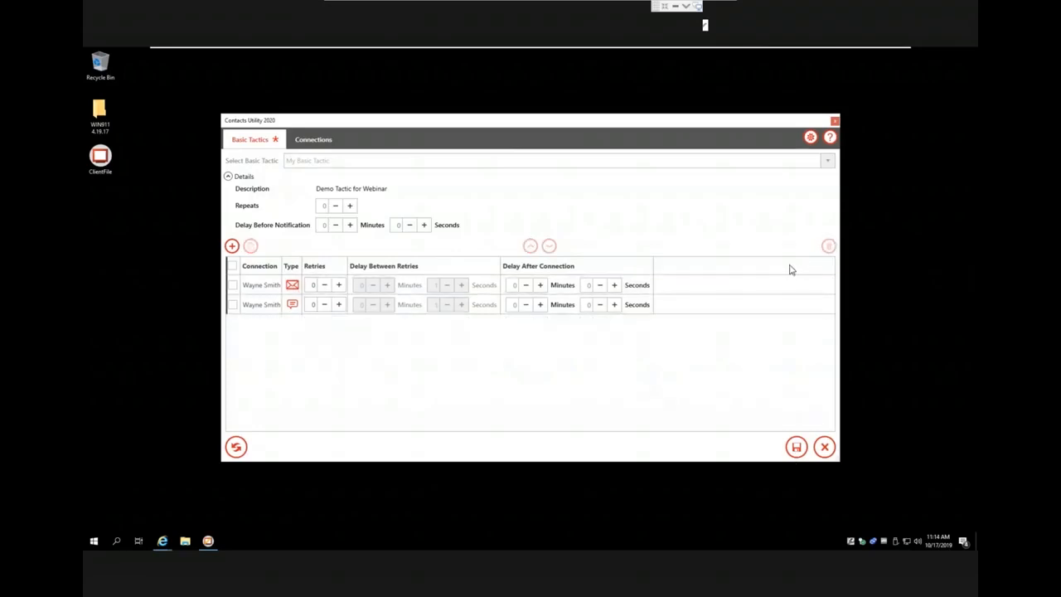
{"action": "left_click", "coordinate": [796, 448]}
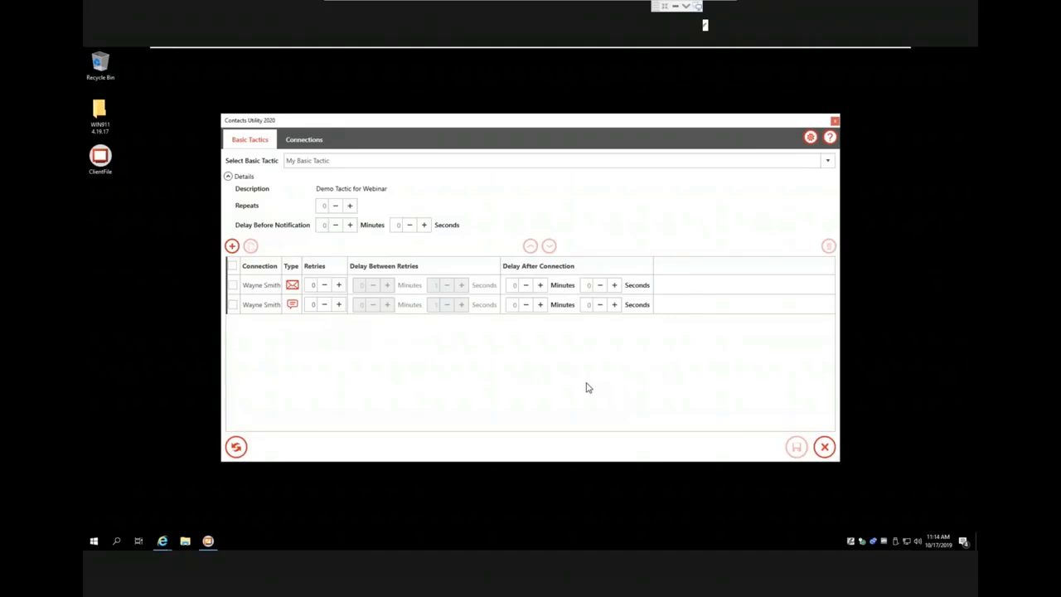
Add the On Call contact's email and SMS connections to My Basic Tactic.
{"action": "left_click", "coordinate": [232, 247]}
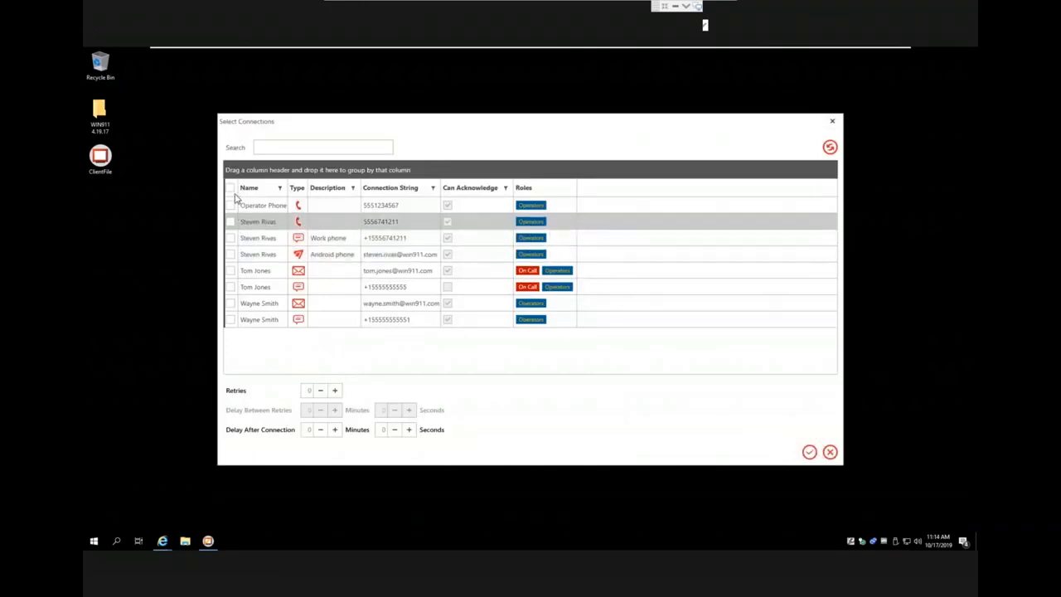
{"action": "left_click", "coordinate": [230, 271]}
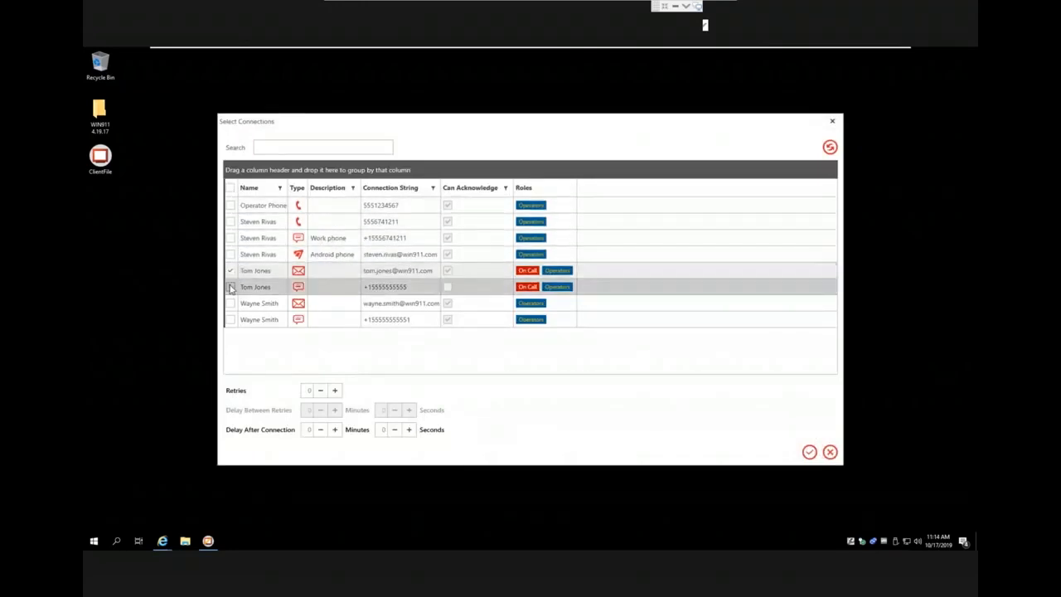
{"action": "left_click", "coordinate": [230, 287]}
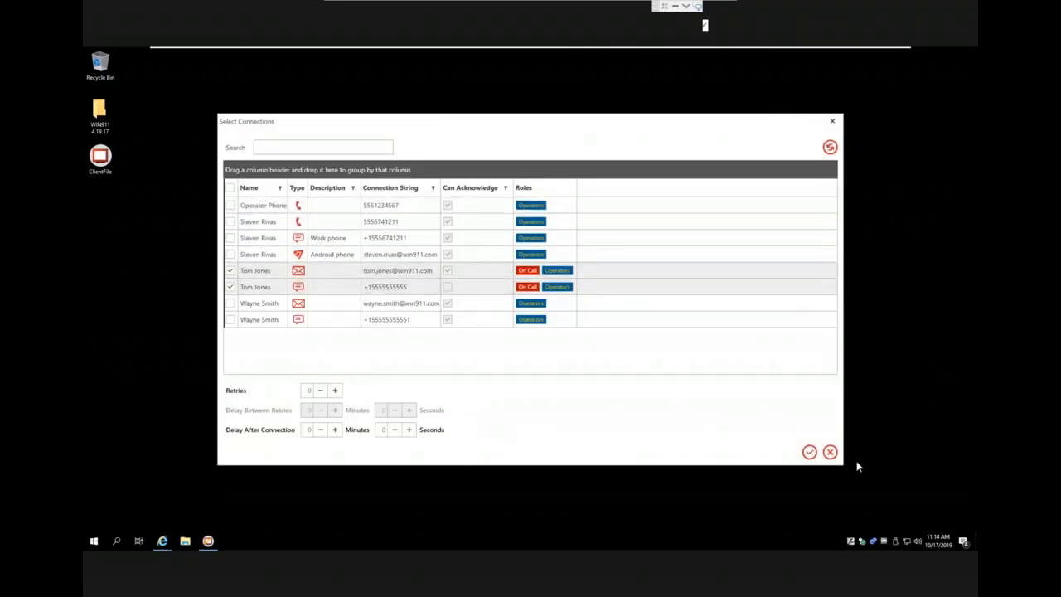
{"action": "left_click", "coordinate": [809, 452]}
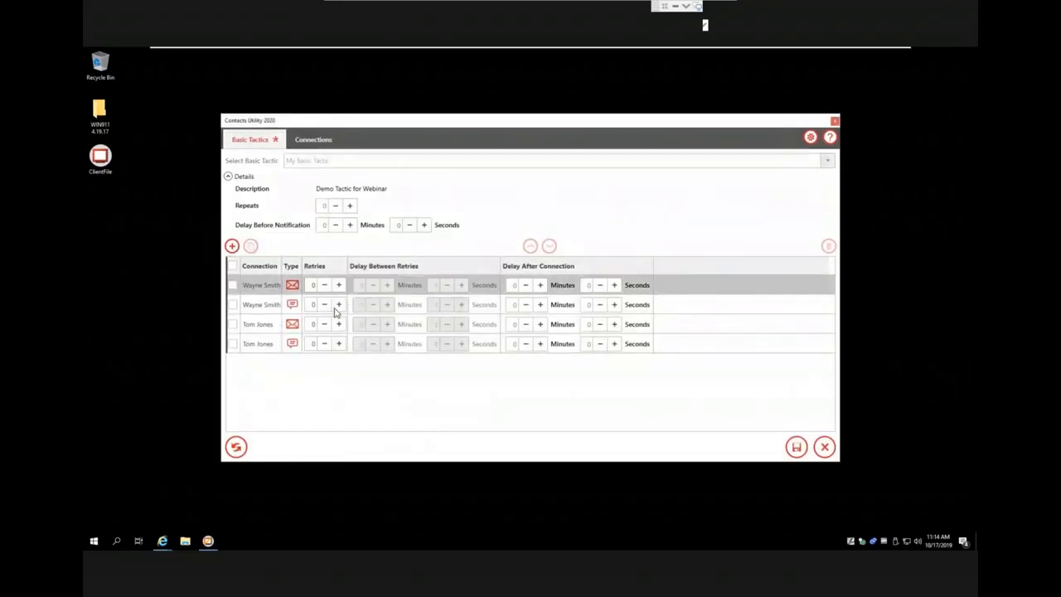
Delete the first two connections, the other contact's email and SMS, from My Basic Tactic.
{"action": "left_click", "coordinate": [233, 304]}
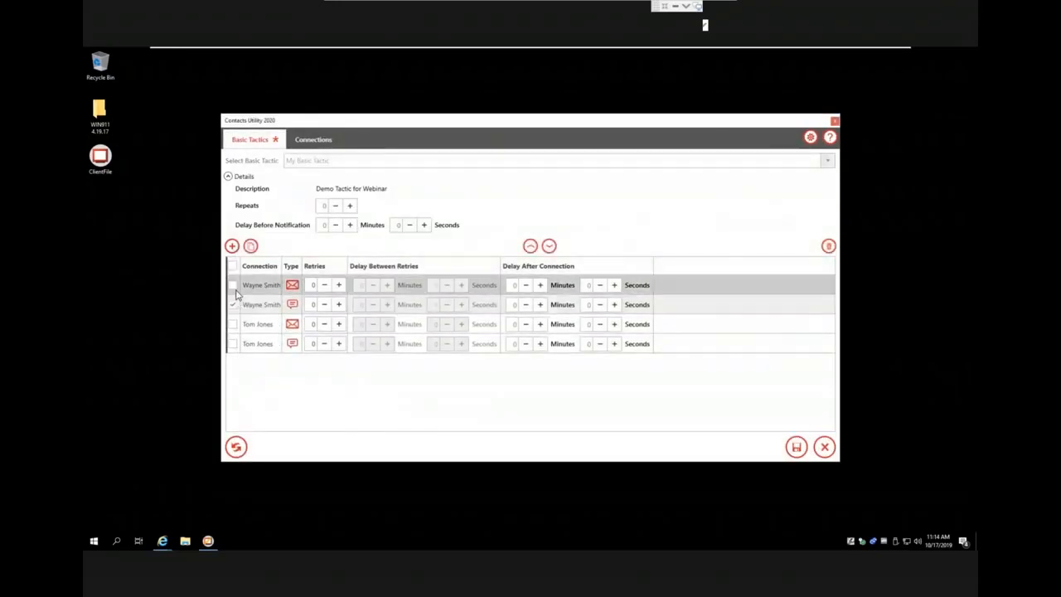
{"action": "left_click", "coordinate": [233, 284]}
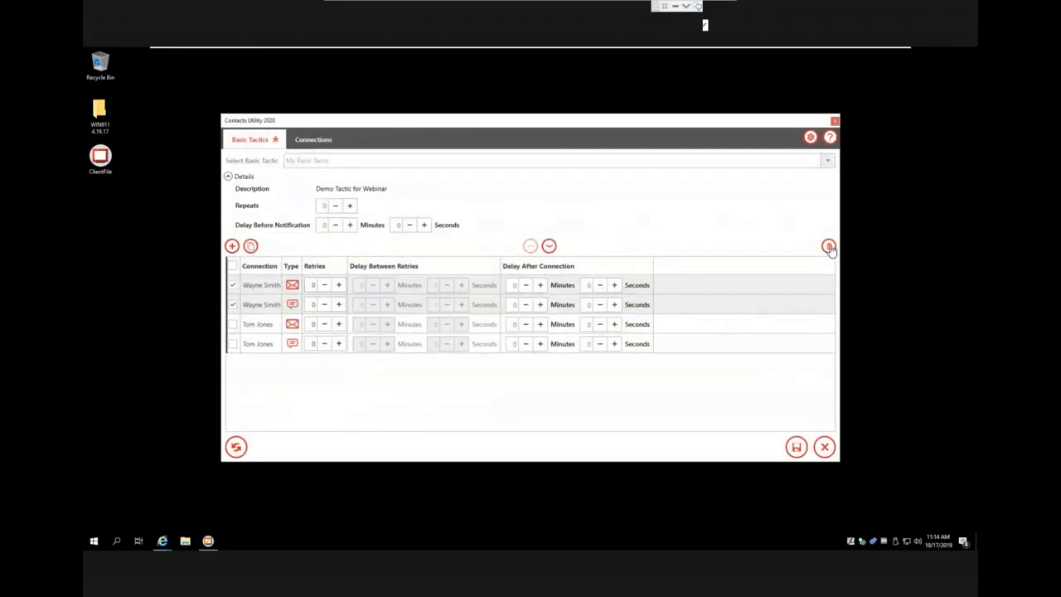
{"action": "left_click", "coordinate": [828, 246]}
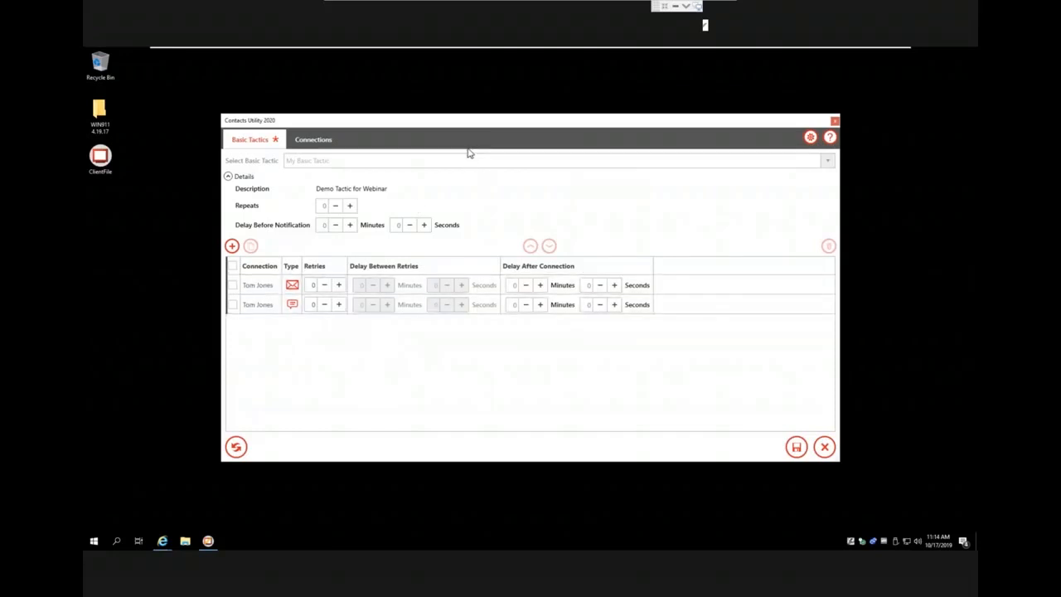
{"action": "left_click", "coordinate": [304, 143]}
{"action": "left_click", "coordinate": [264, 142]}
{"action": "left_click", "coordinate": [824, 447]}
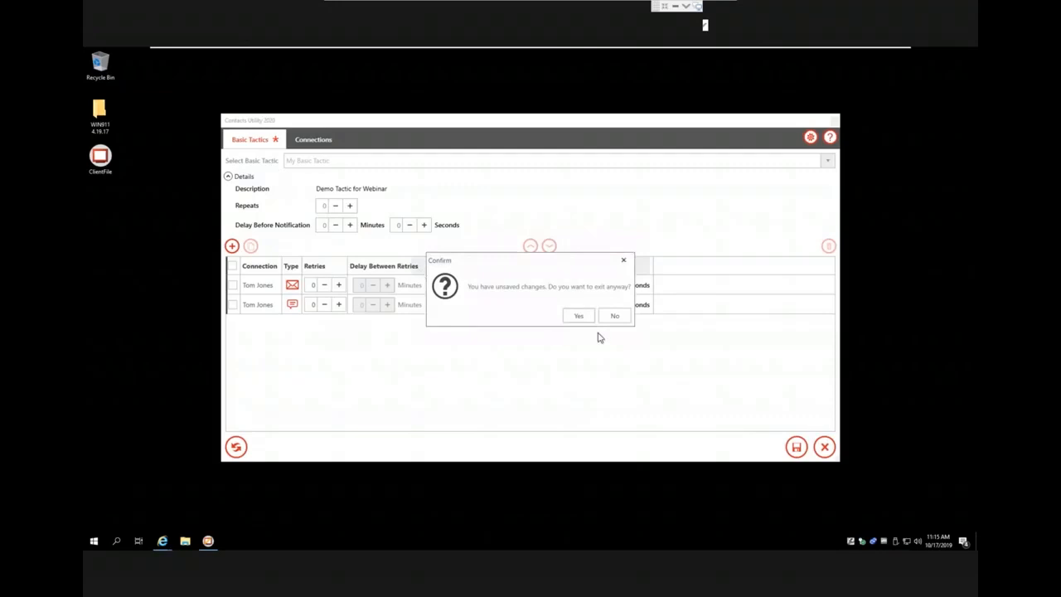
{"action": "left_click", "coordinate": [618, 315]}
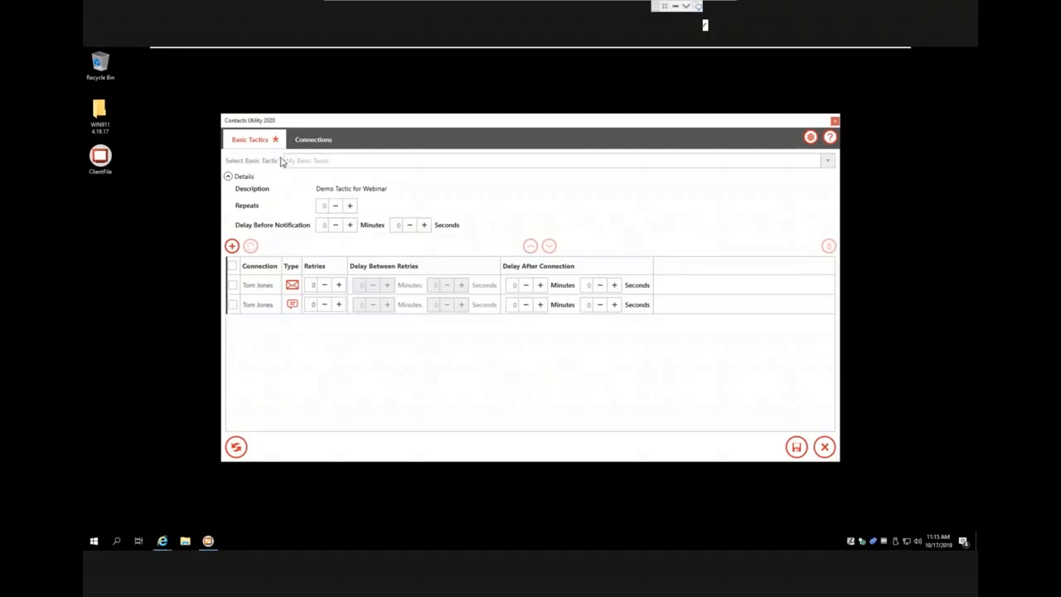
Set the Operator Phone connection's schedule to Daily 12 hour and save the connections.
{"action": "left_click", "coordinate": [310, 145]}
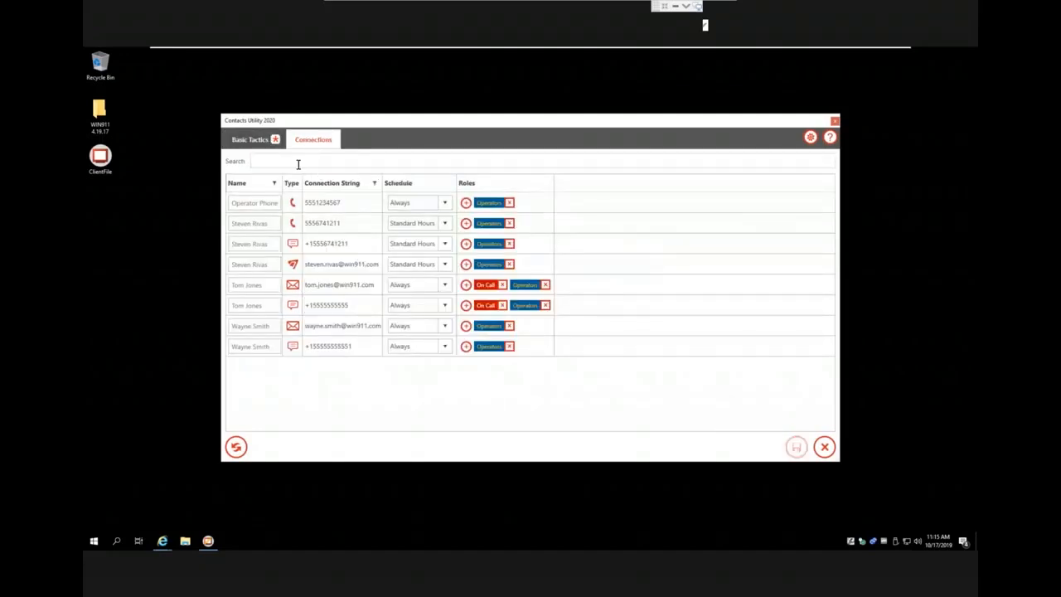
{"action": "left_click", "coordinate": [440, 204]}
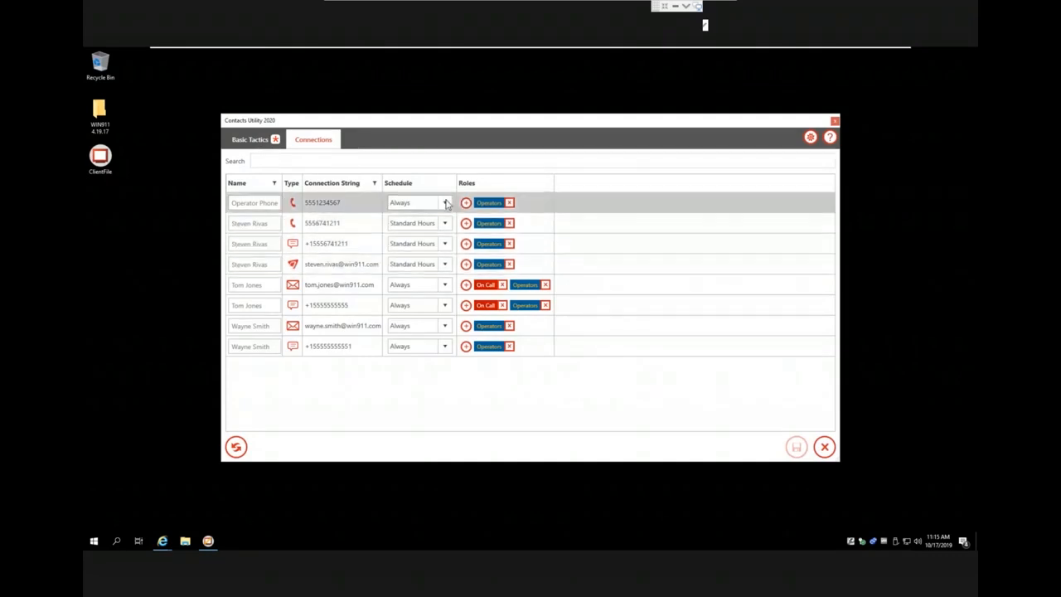
{"action": "left_click", "coordinate": [446, 203]}
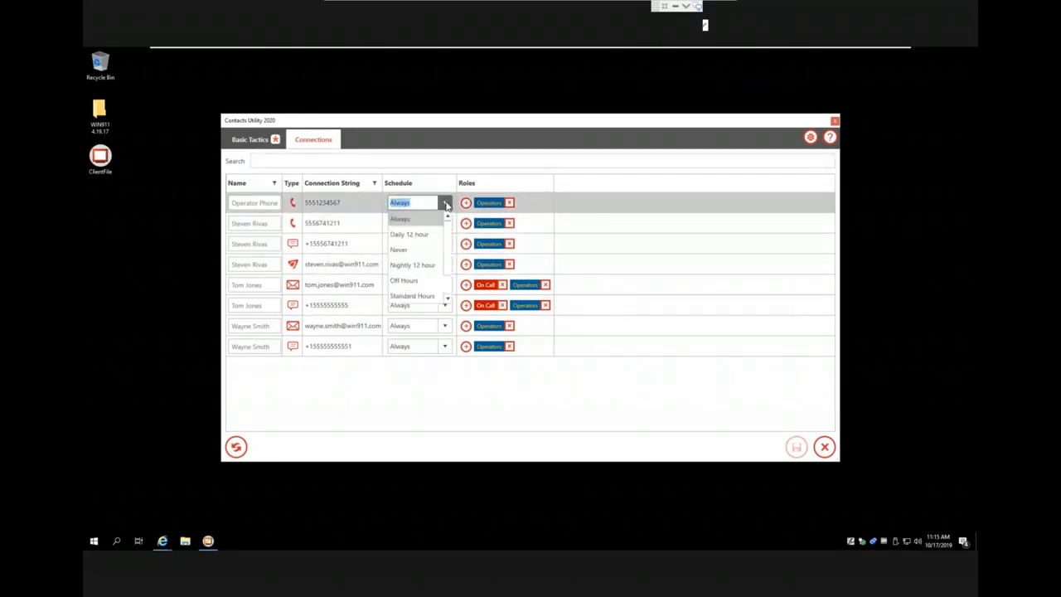
{"action": "left_click", "coordinate": [410, 234]}
{"action": "left_click", "coordinate": [794, 445]}
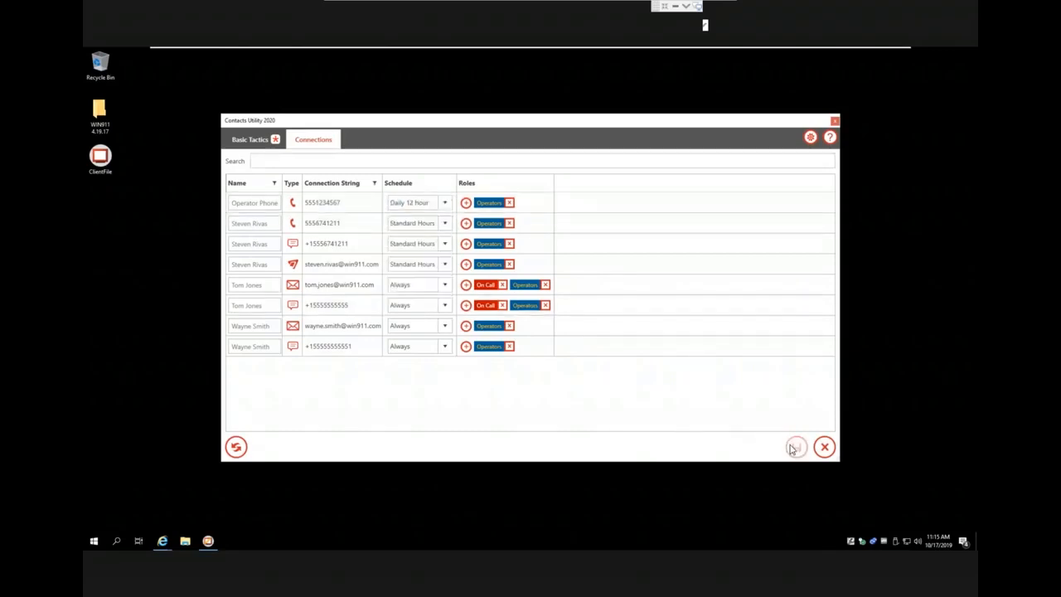
Set the Operator Phone connection's schedule back to Always and save.
{"action": "left_click", "coordinate": [444, 203]}
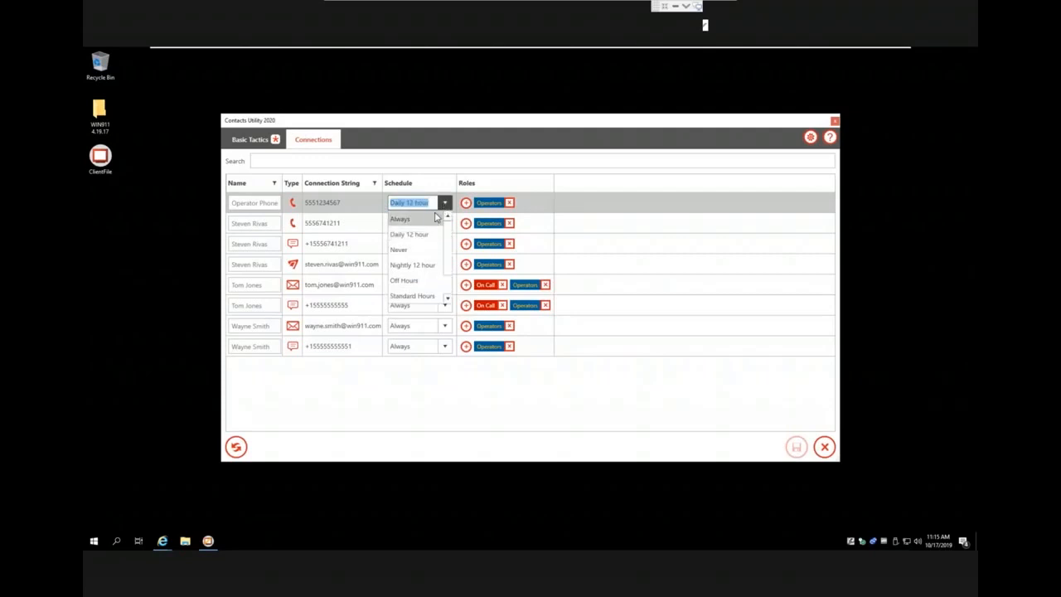
{"action": "left_click", "coordinate": [426, 220]}
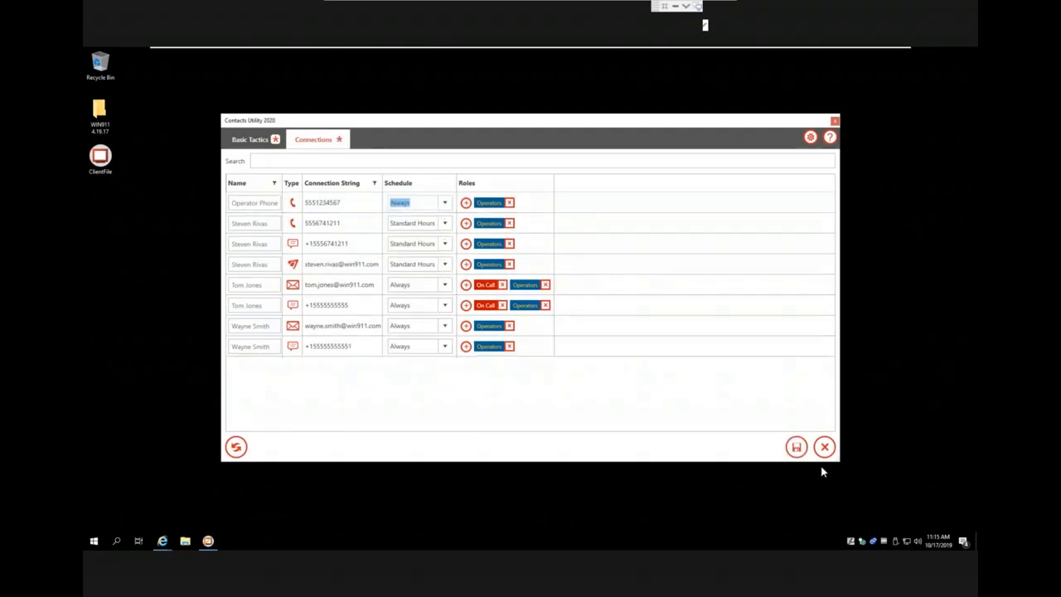
{"action": "left_click", "coordinate": [795, 447]}
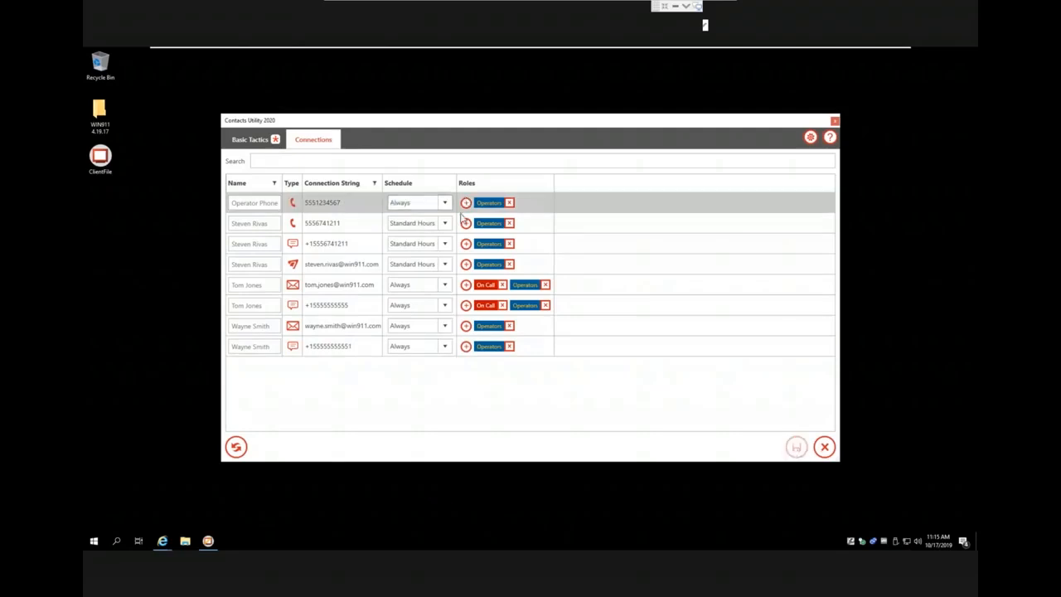
Set the Operator Phone connection's schedule to Never and save the change.
{"action": "left_click", "coordinate": [443, 206]}
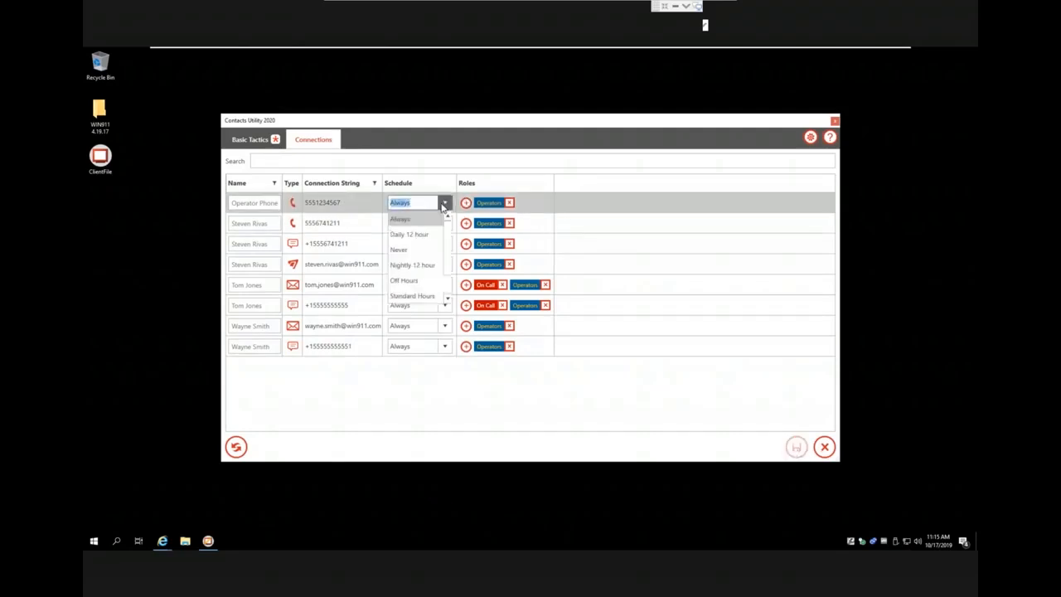
{"action": "left_click", "coordinate": [406, 249]}
{"action": "left_click", "coordinate": [794, 447]}
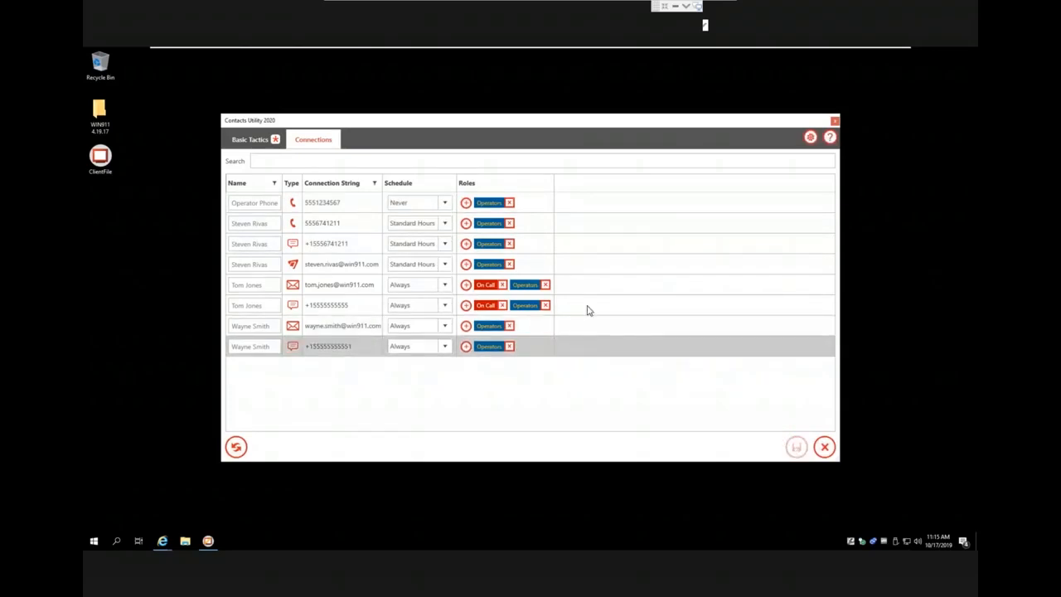
Review the schedule options offered for the second phone connection without changing its schedule.
{"action": "left_click", "coordinate": [444, 226]}
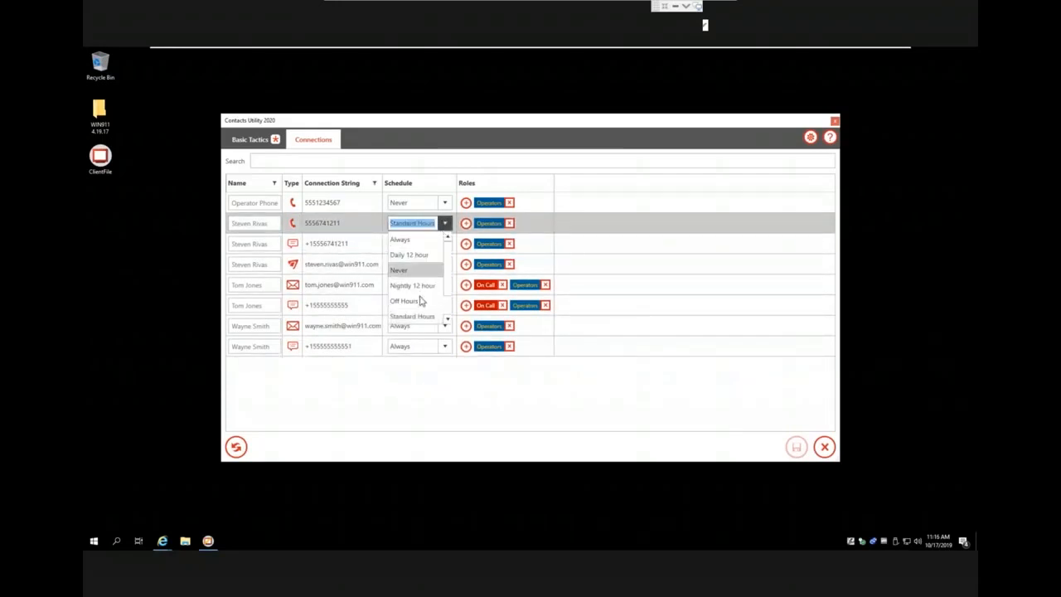
{"action": "scroll", "coordinate": [421, 304], "scroll_direction": "down", "scroll_amount": 1}
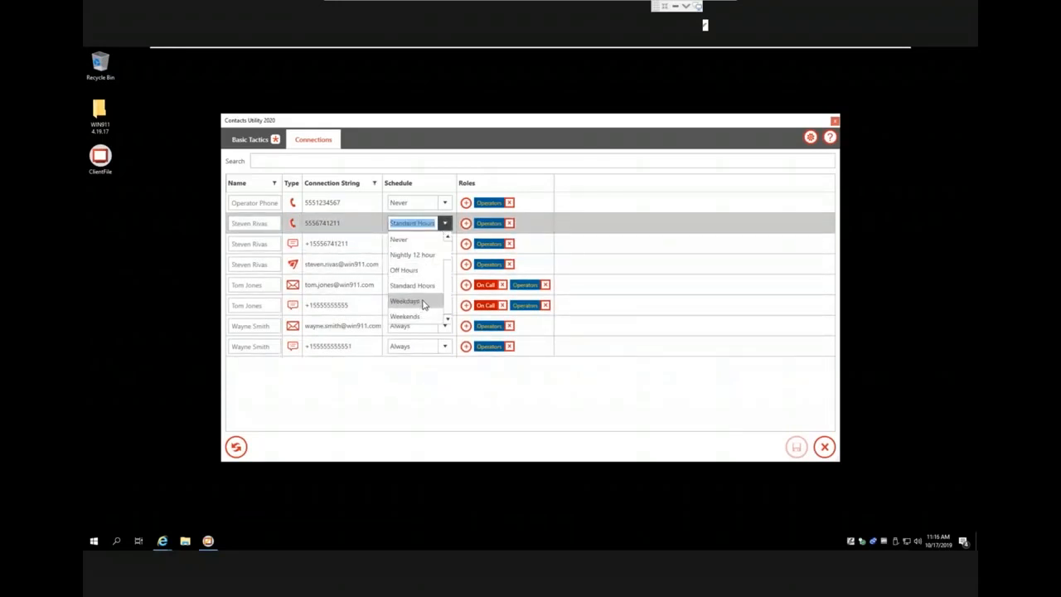
{"action": "scroll", "coordinate": [420, 281], "scroll_direction": "up", "scroll_amount": 2}
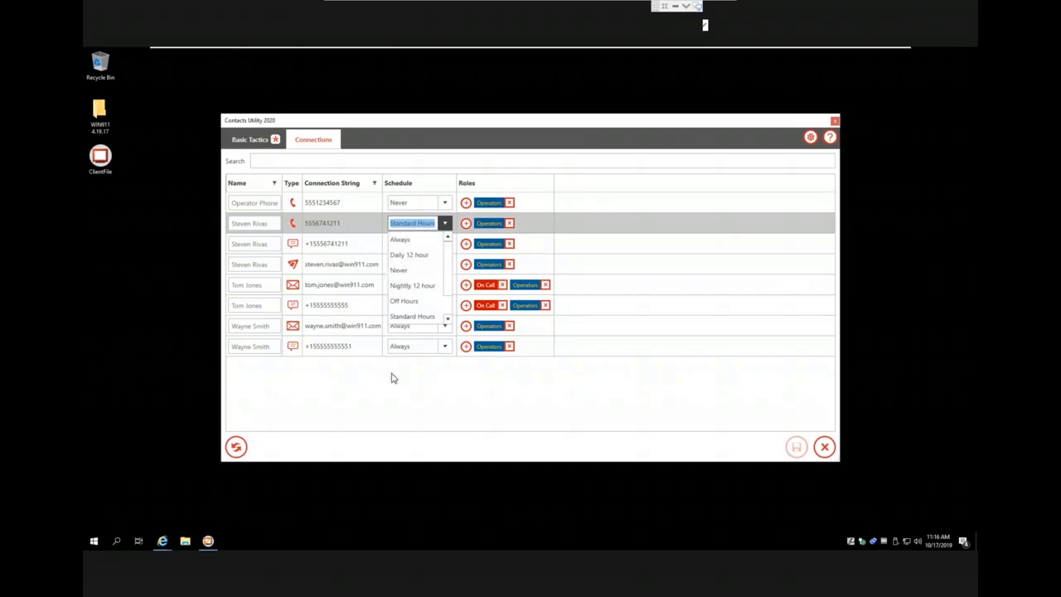
{"action": "left_click", "coordinate": [386, 400]}
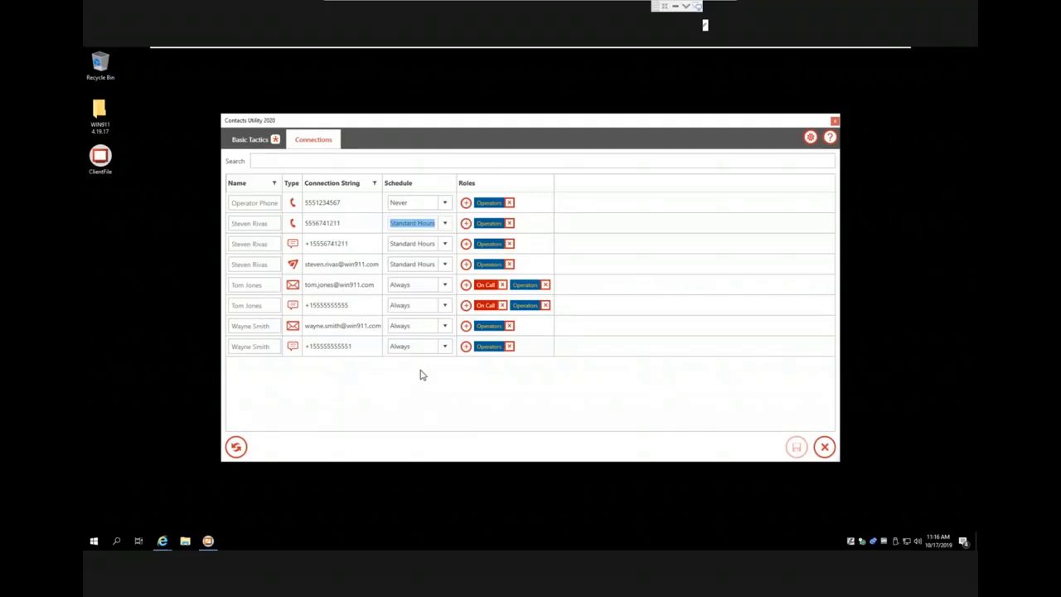
{"action": "left_click", "coordinate": [610, 394]}
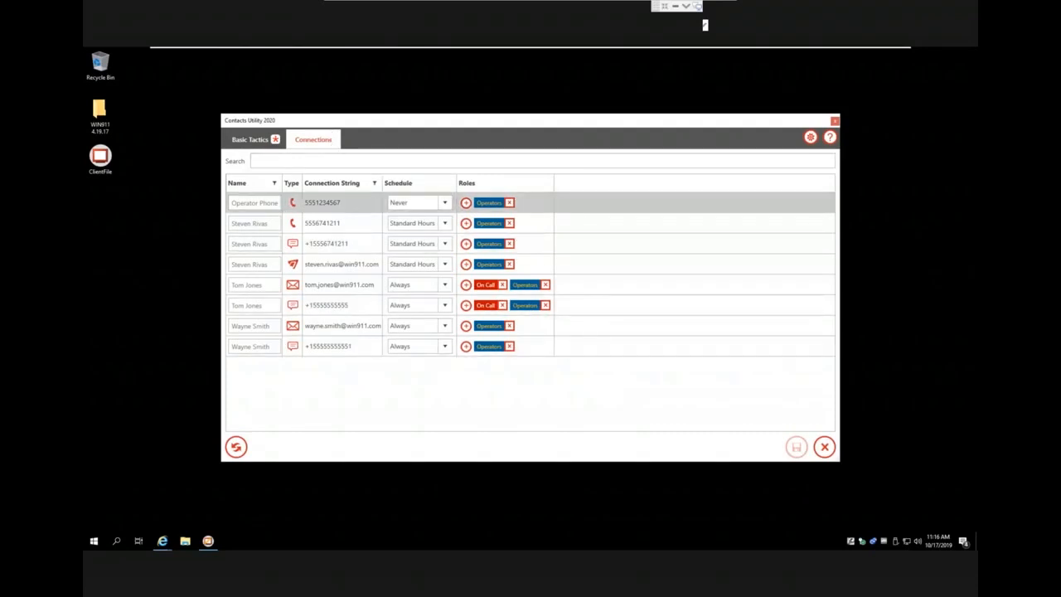
Remove the On Call role from the email and SMS connections that carry both On Call and Operators.
{"action": "left_click", "coordinate": [502, 285]}
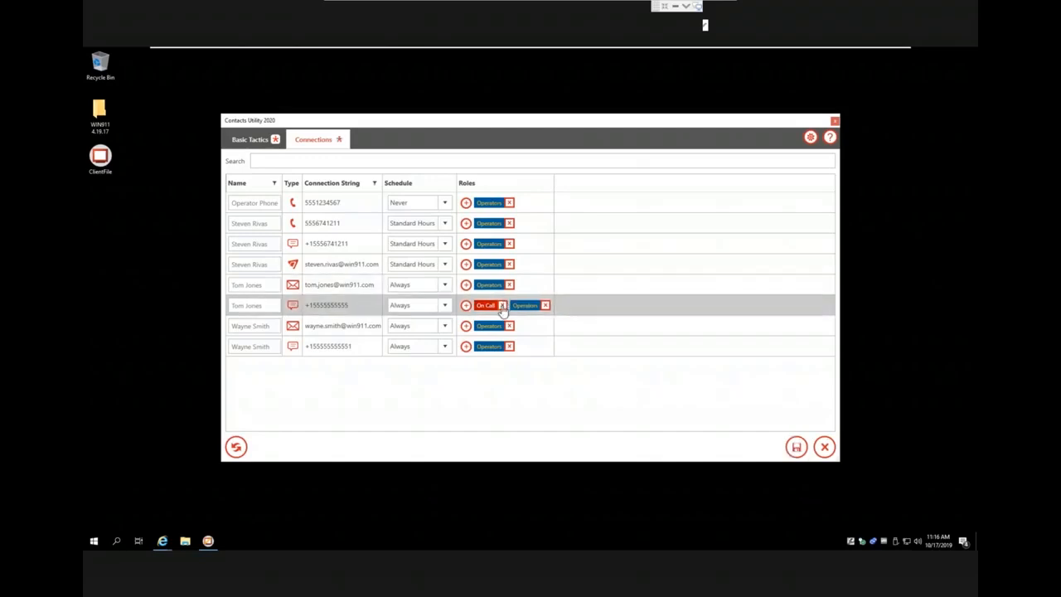
{"action": "left_click", "coordinate": [501, 305]}
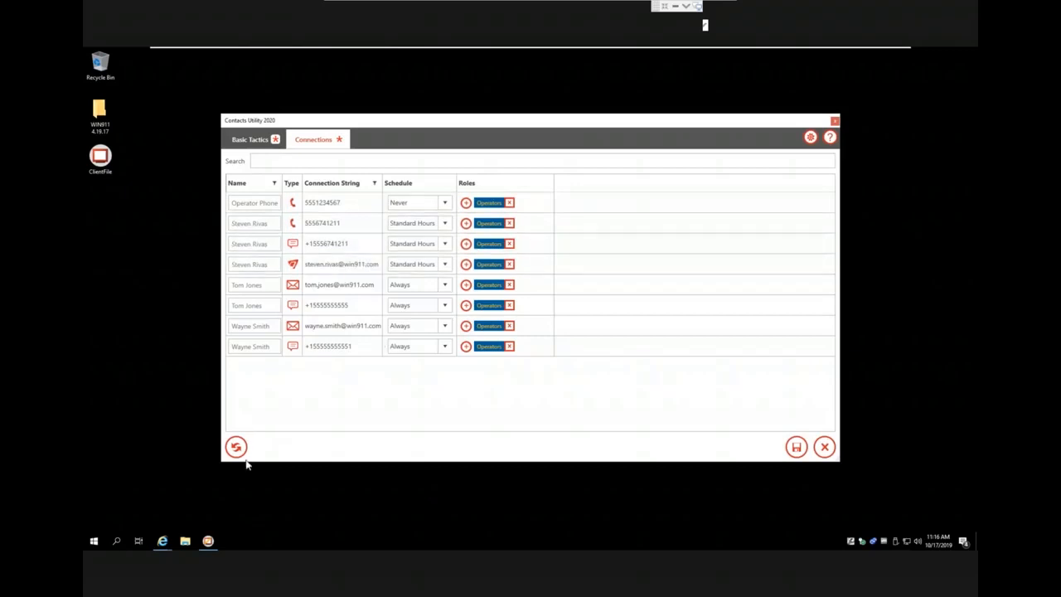
Switch to the WIN-911 Workspace in Internet Explorer and exit the Contacts Utility, discarding the unsaved changes.
{"action": "left_click", "coordinate": [163, 540]}
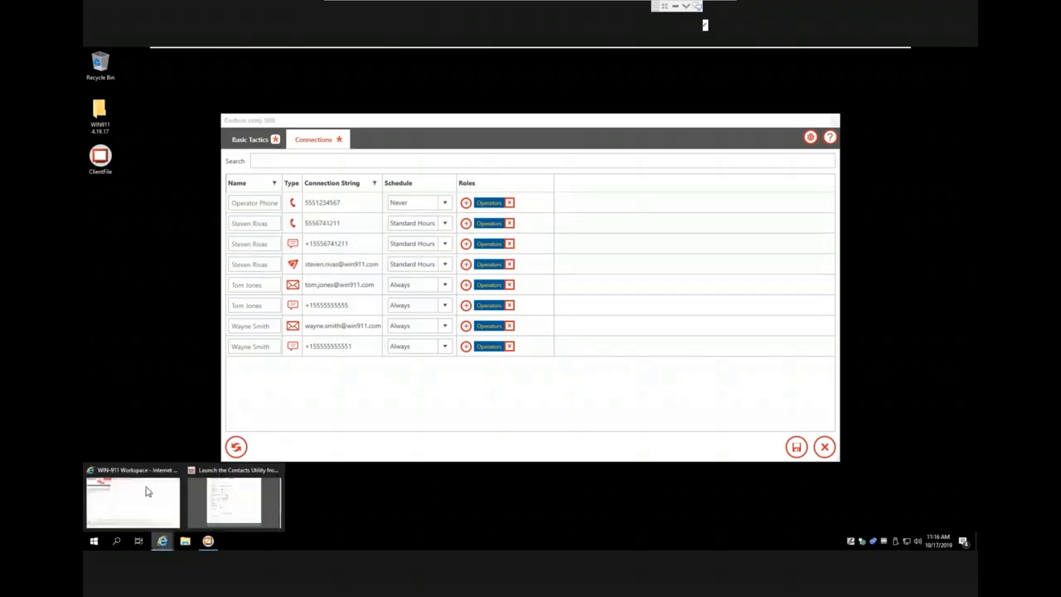
{"action": "left_click", "coordinate": [145, 492]}
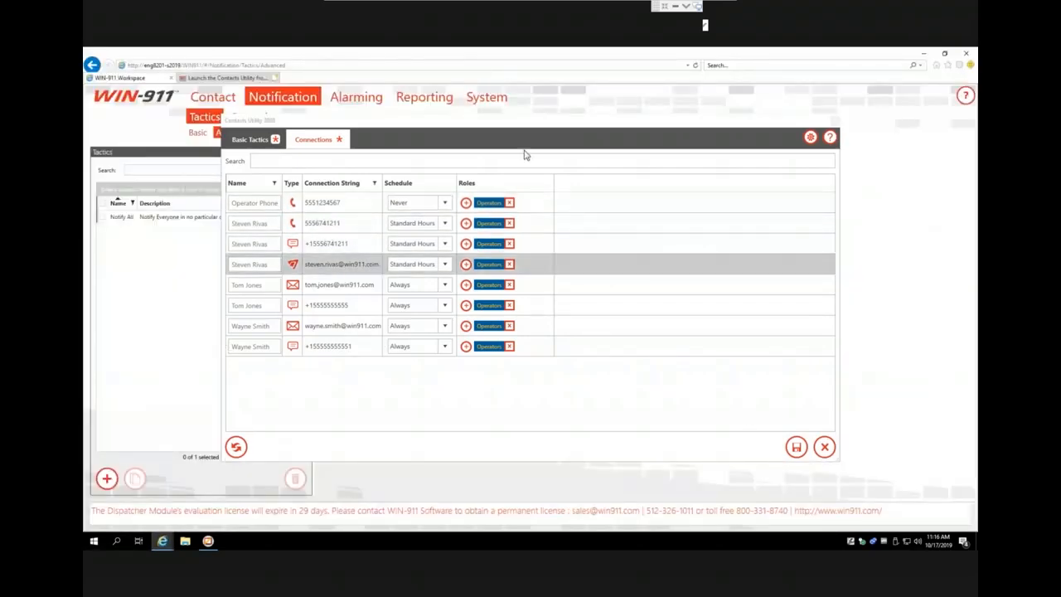
{"action": "left_click", "coordinate": [824, 447]}
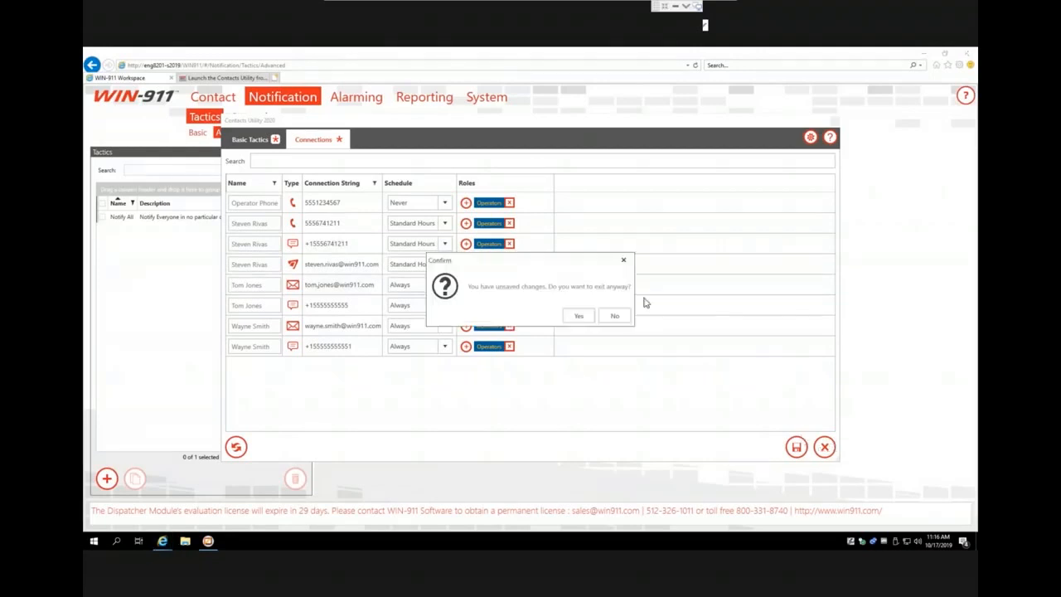
{"action": "left_click", "coordinate": [577, 316]}
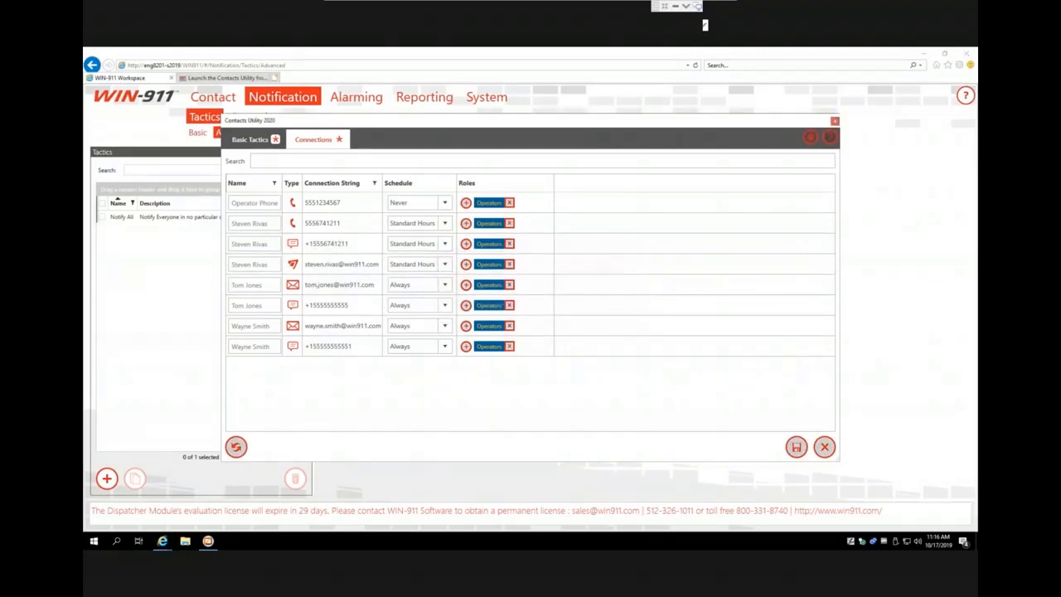
{"action": "left_click", "coordinate": [834, 120]}
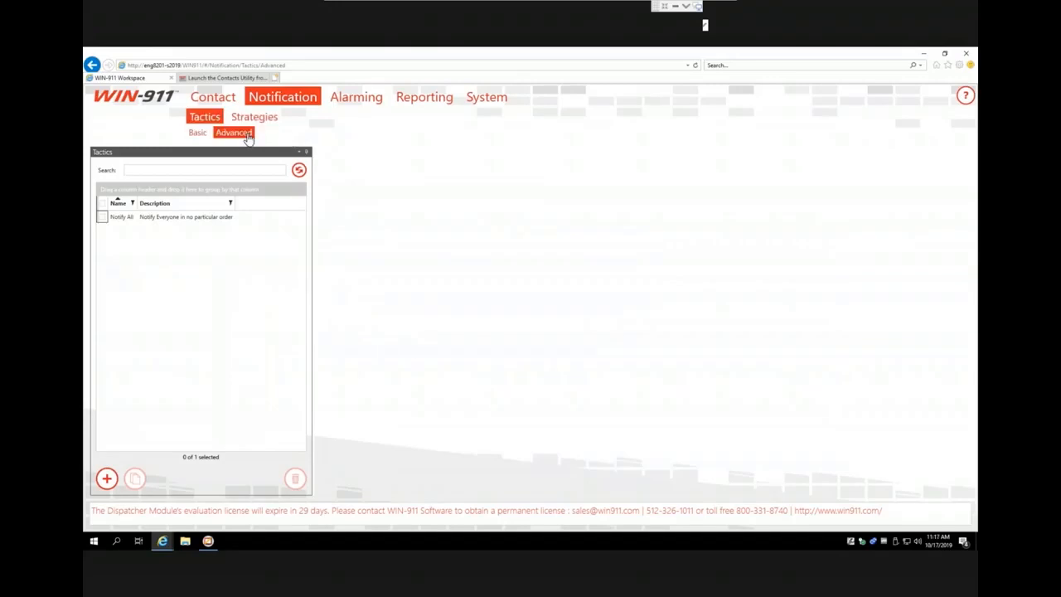
Create a new advanced tactic and add a schedule decision after its start, set to Standard Hours.
{"action": "left_click", "coordinate": [106, 479]}
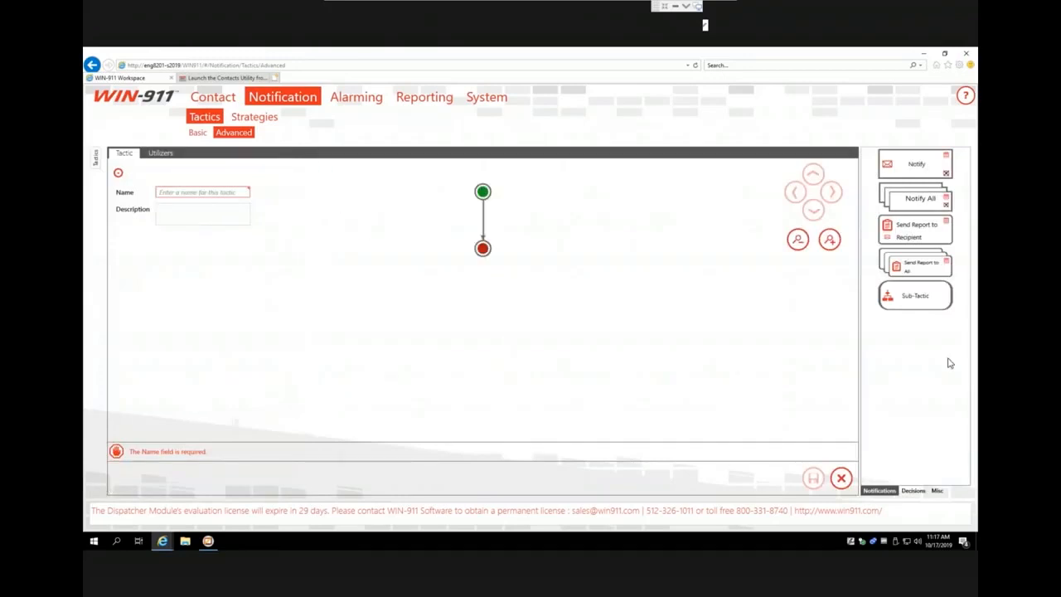
{"action": "left_click", "coordinate": [915, 490]}
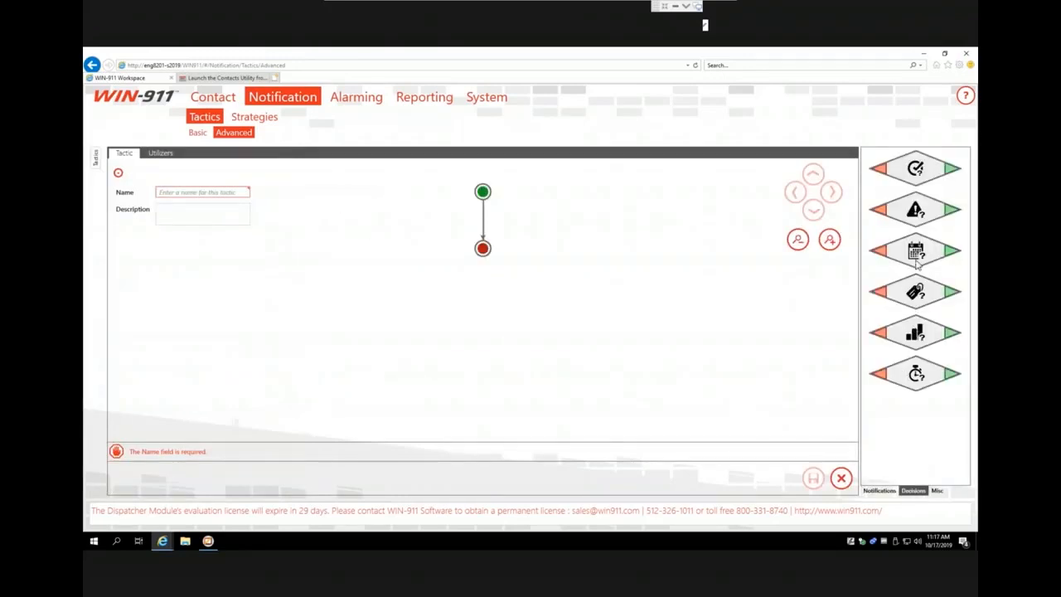
{"action": "left_click_drag", "start_coordinate": [915, 251], "coordinate": [484, 234]}
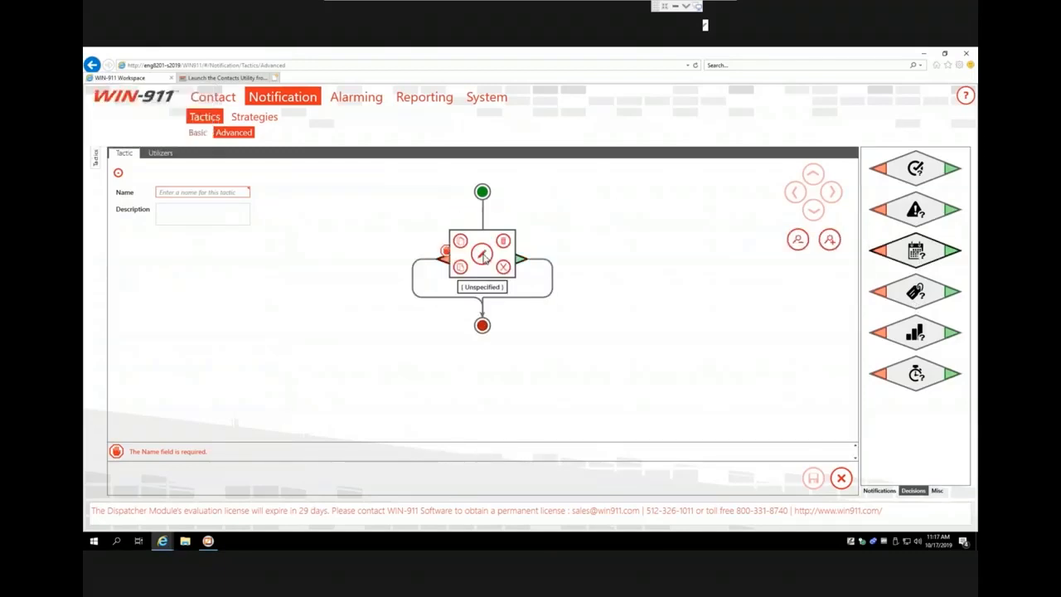
{"action": "left_click", "coordinate": [483, 253]}
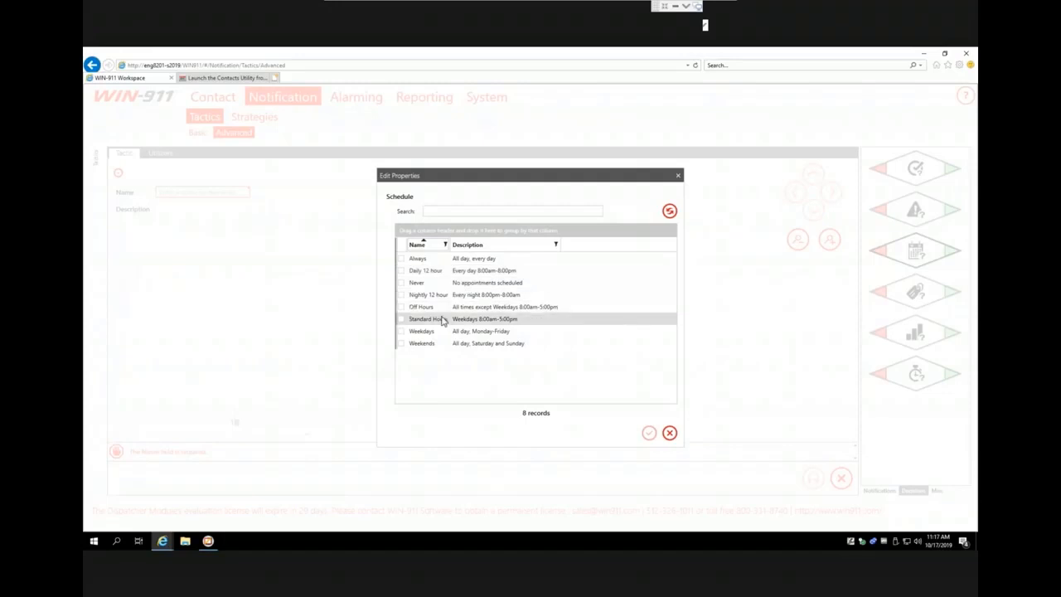
{"action": "left_click", "coordinate": [443, 321]}
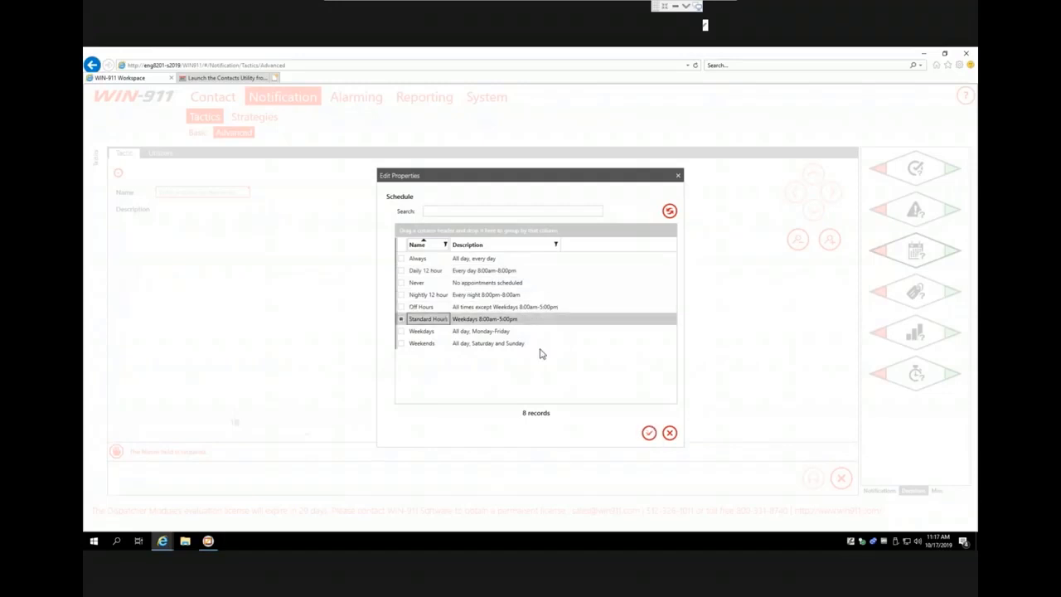
{"action": "left_click", "coordinate": [648, 434]}
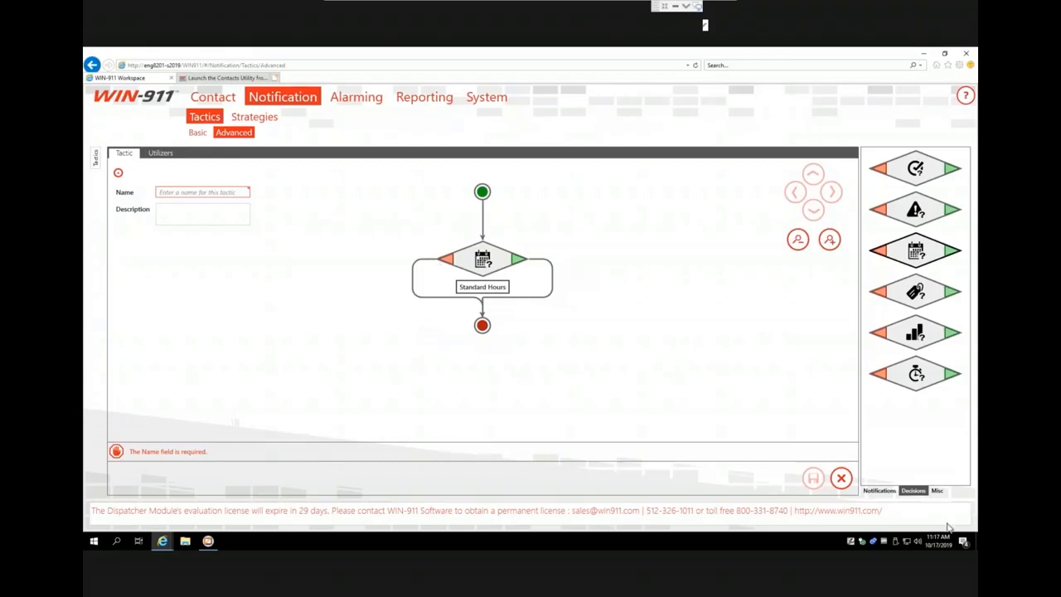
Add a Notify All block to the red branch of the Standard Hours decision and assign it the On Call role.
{"action": "left_click", "coordinate": [880, 491]}
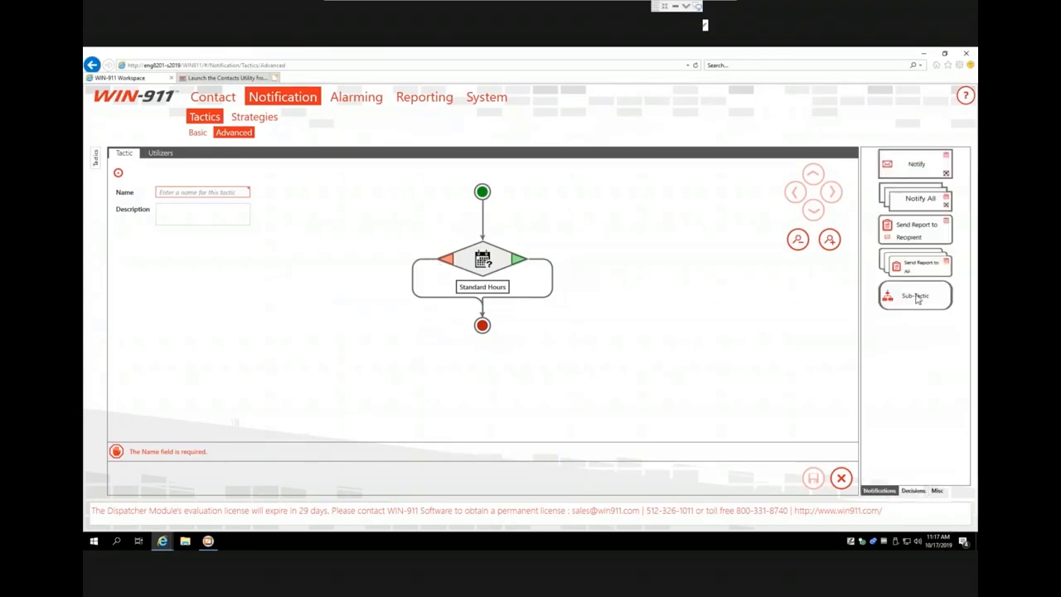
{"action": "left_click_drag", "start_coordinate": [916, 189], "coordinate": [418, 286]}
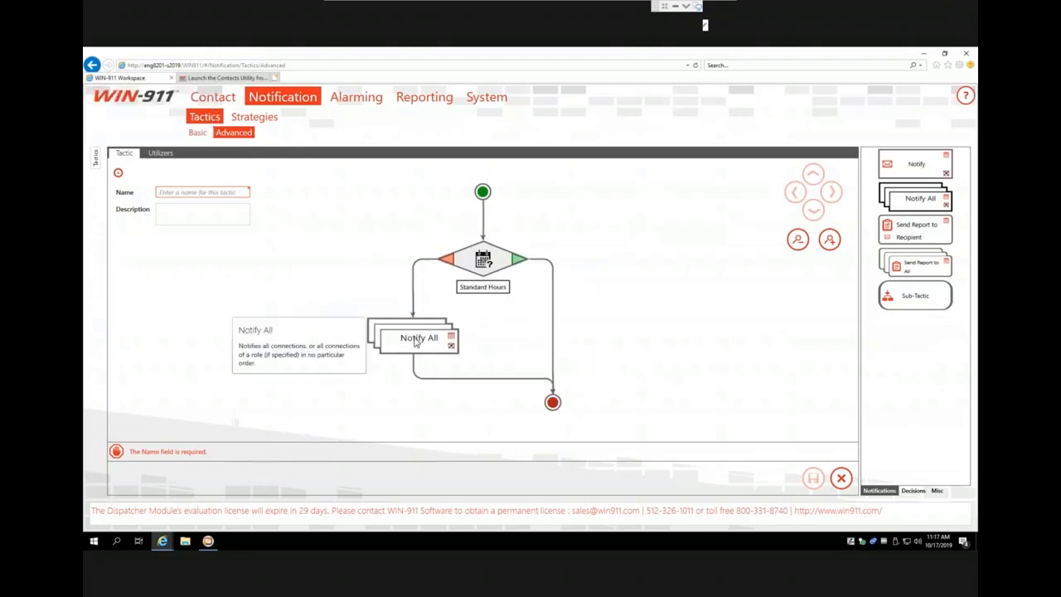
{"action": "left_click", "coordinate": [412, 338]}
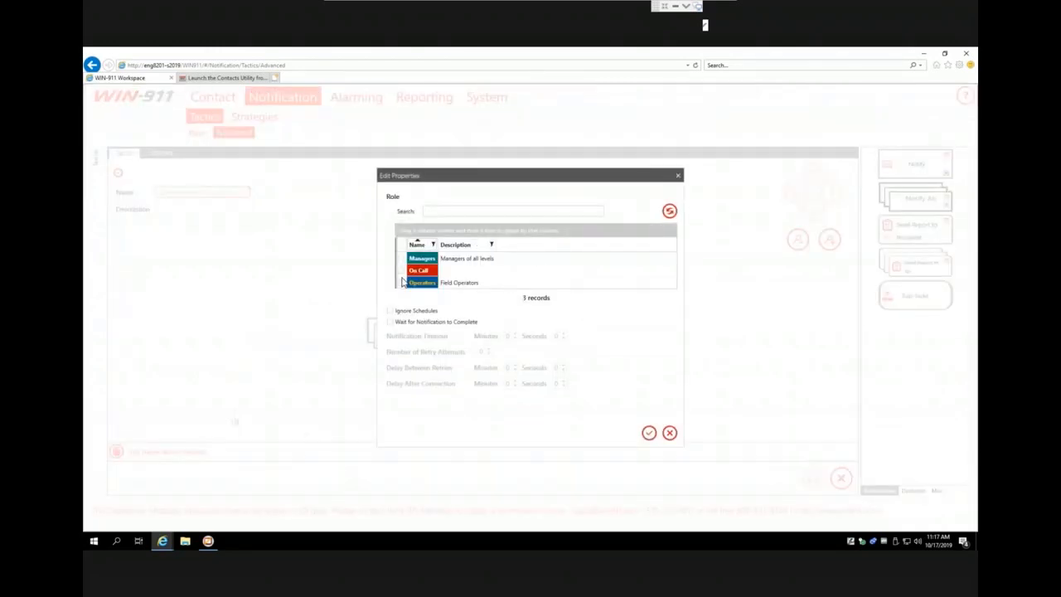
{"action": "left_click", "coordinate": [402, 271]}
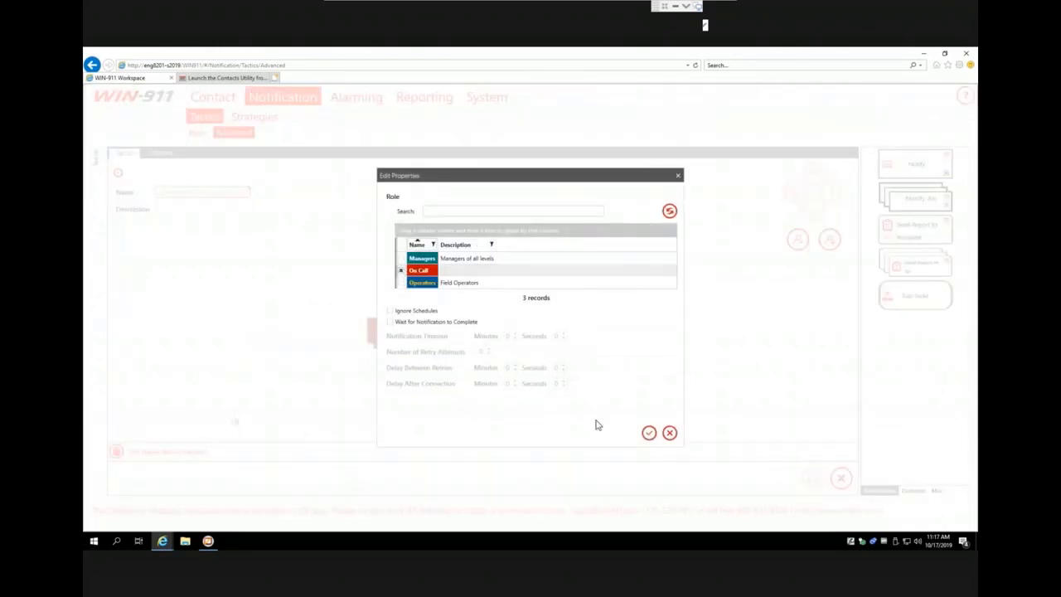
{"action": "left_click", "coordinate": [649, 432]}
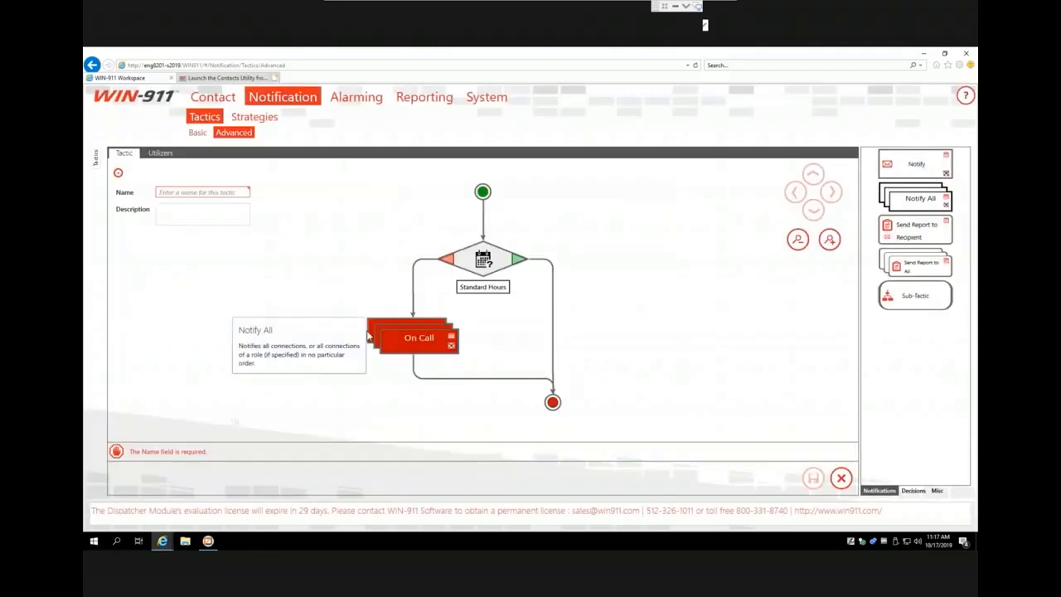
Add a Notify All block to the green branch of the Standard Hours decision and assign it the Operators role.
{"action": "left_click_drag", "start_coordinate": [920, 209], "coordinate": [518, 343]}
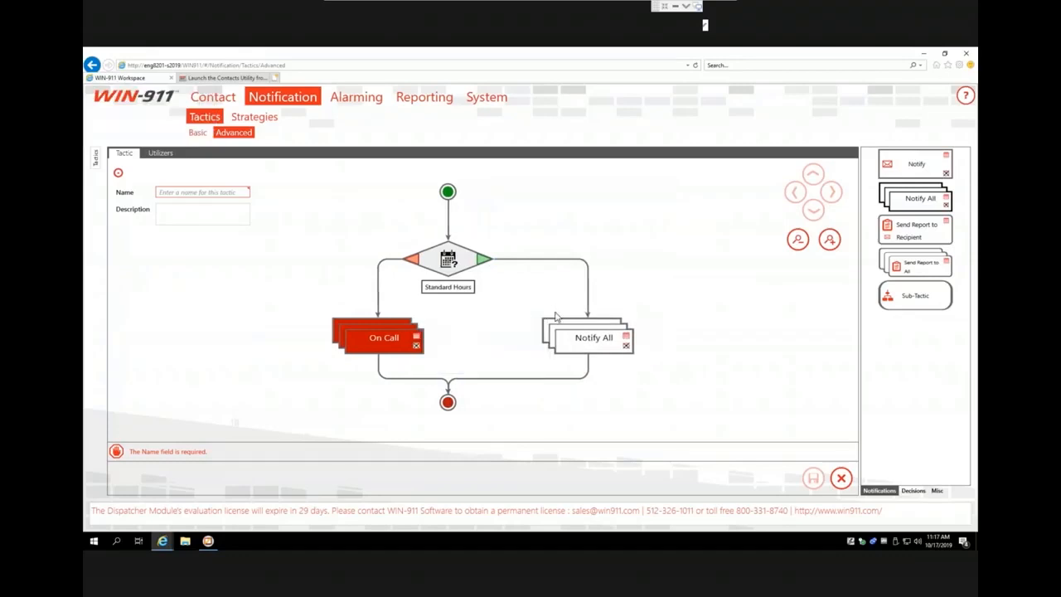
{"action": "left_click", "coordinate": [583, 341]}
{"action": "left_click", "coordinate": [584, 341]}
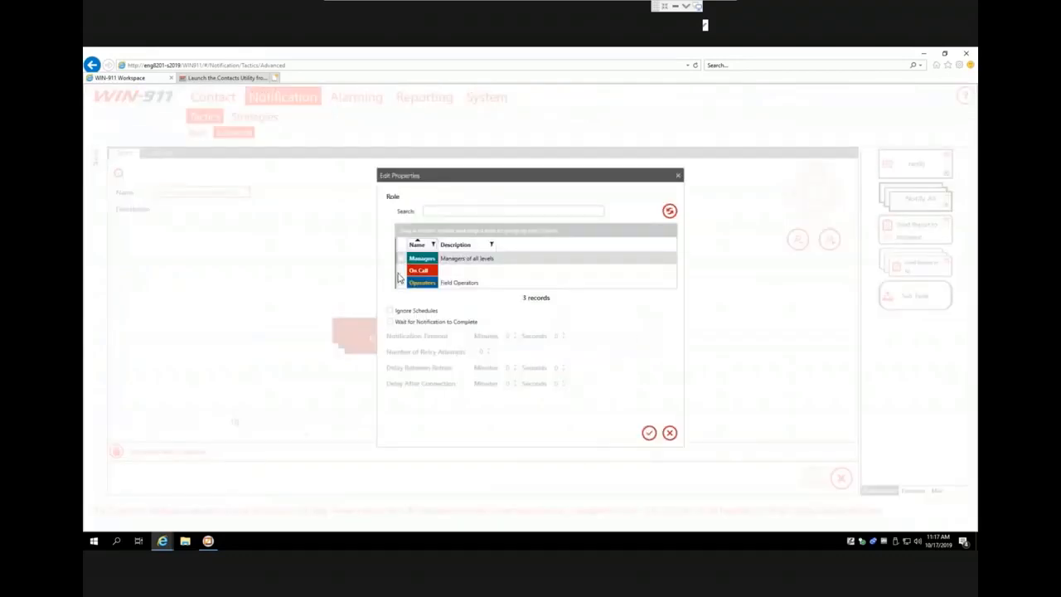
{"action": "left_click", "coordinate": [648, 433]}
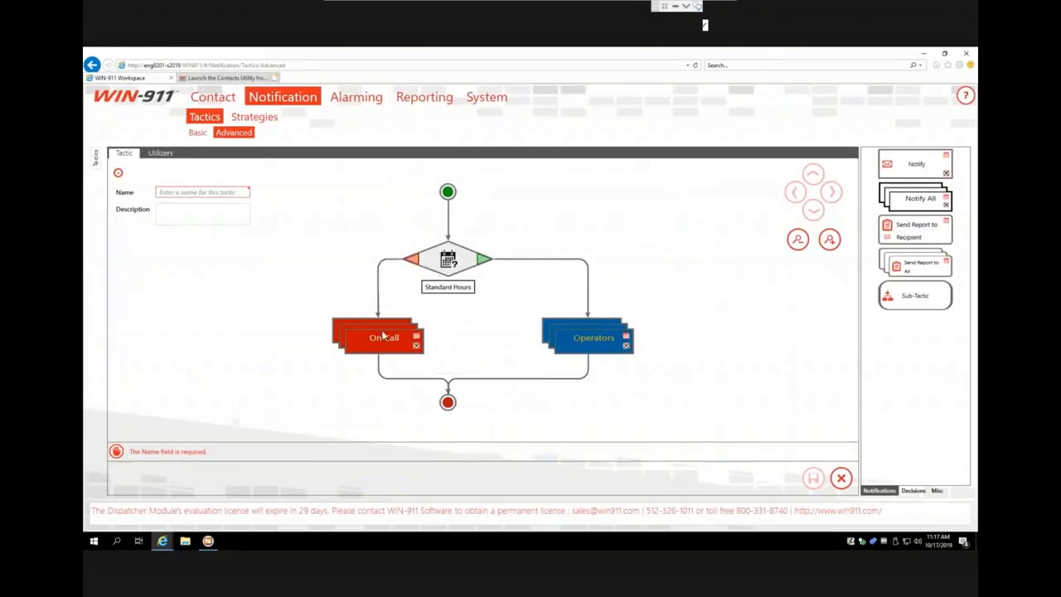
Name the new advanced tactic On Call Tactic and save it.
{"action": "left_click", "coordinate": [215, 191]}
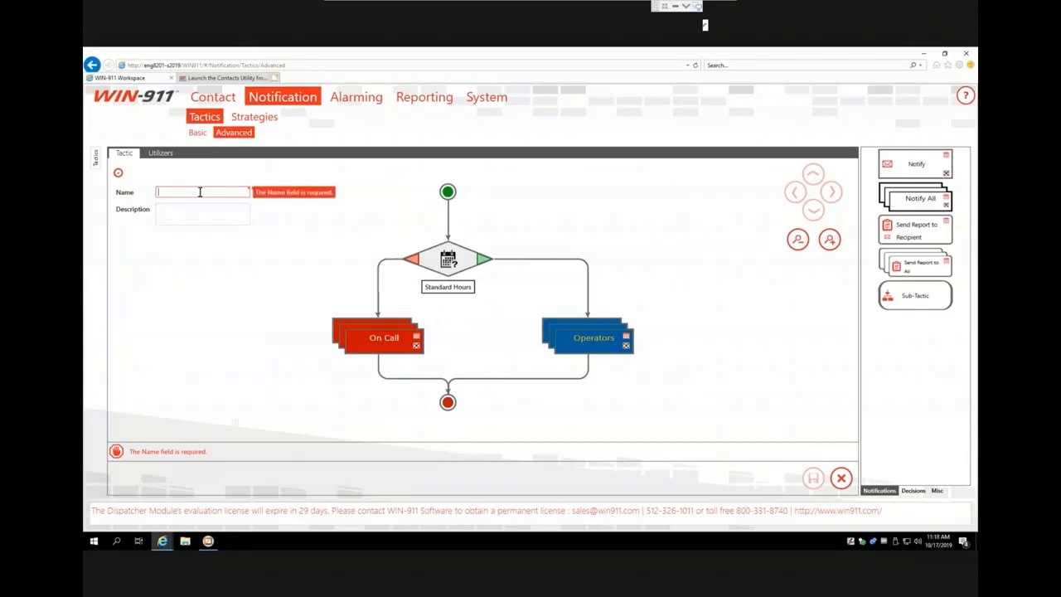
{"action": "type", "text": "On Call"}
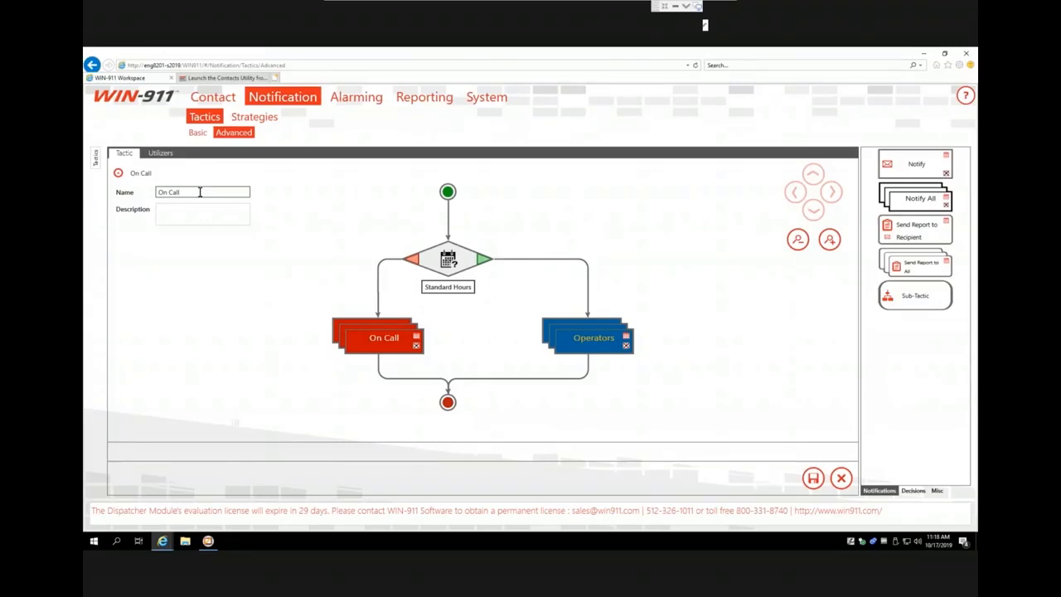
{"action": "type", "text": "Tactic"}
{"action": "left_click", "coordinate": [813, 478]}
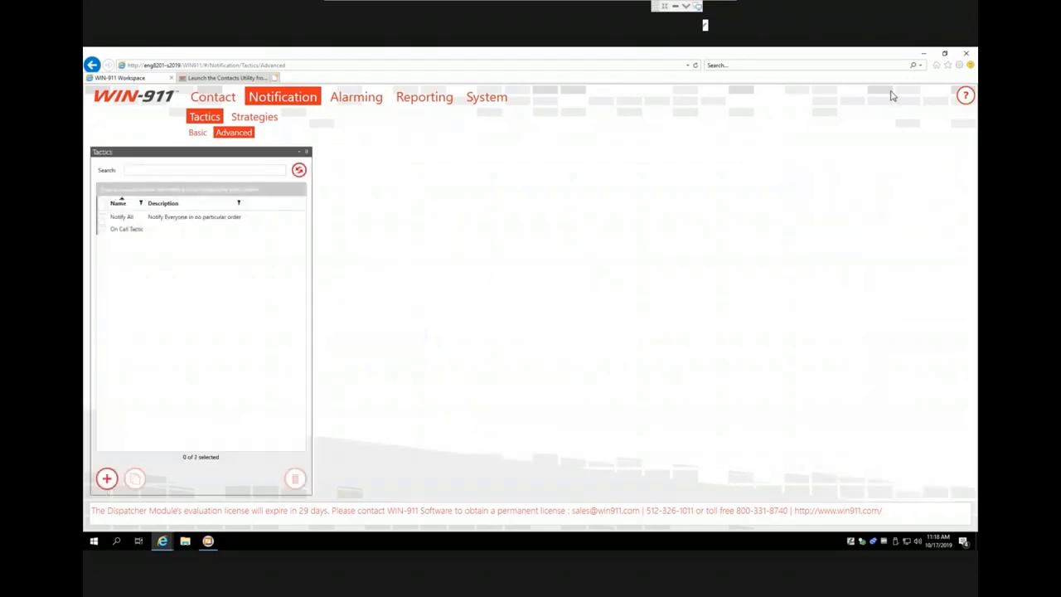
Reopen the Contacts Utility and, among its connections, remove the On Call role from the email and SMS entries that have it.
{"action": "left_click", "coordinate": [93, 541]}
{"action": "left_click", "coordinate": [149, 262]}
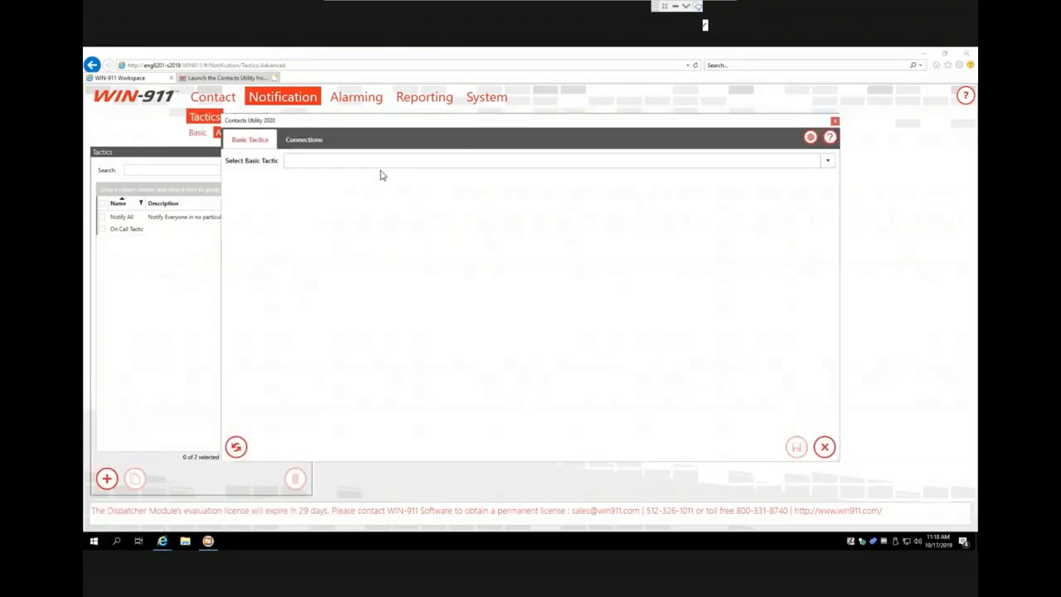
{"action": "left_click", "coordinate": [319, 145]}
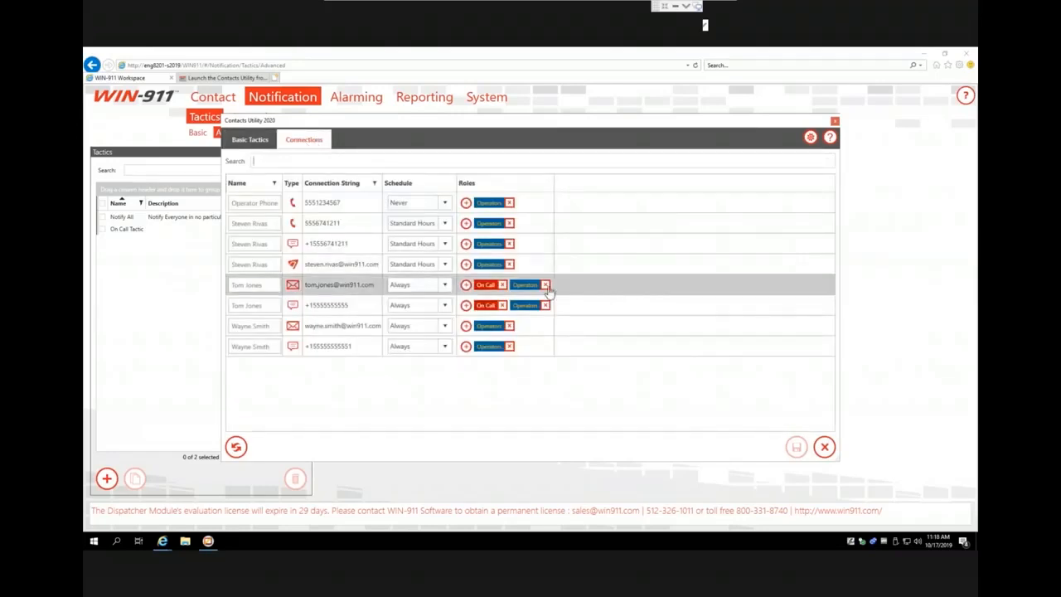
{"action": "left_click", "coordinate": [502, 285]}
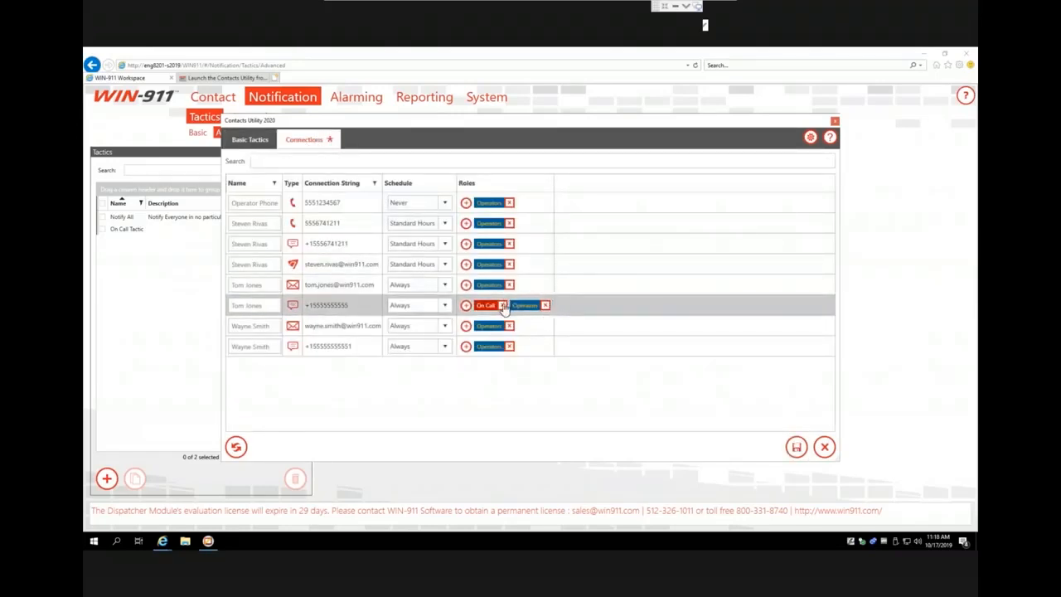
{"action": "left_click", "coordinate": [503, 305]}
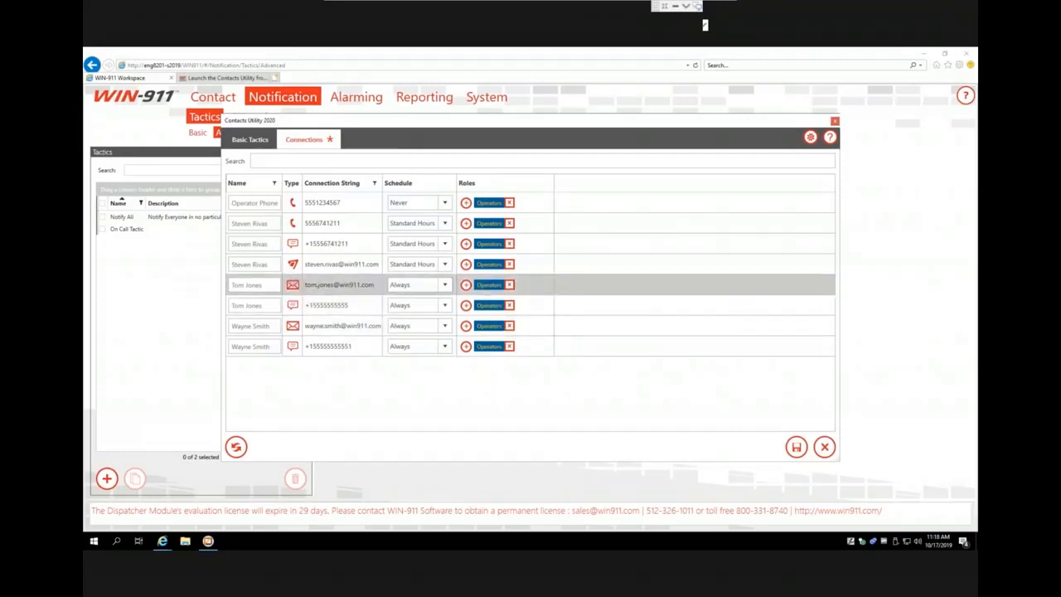
Add the On Call role to the Operator Phone connection alongside its Operators role.
{"action": "left_click", "coordinate": [466, 203]}
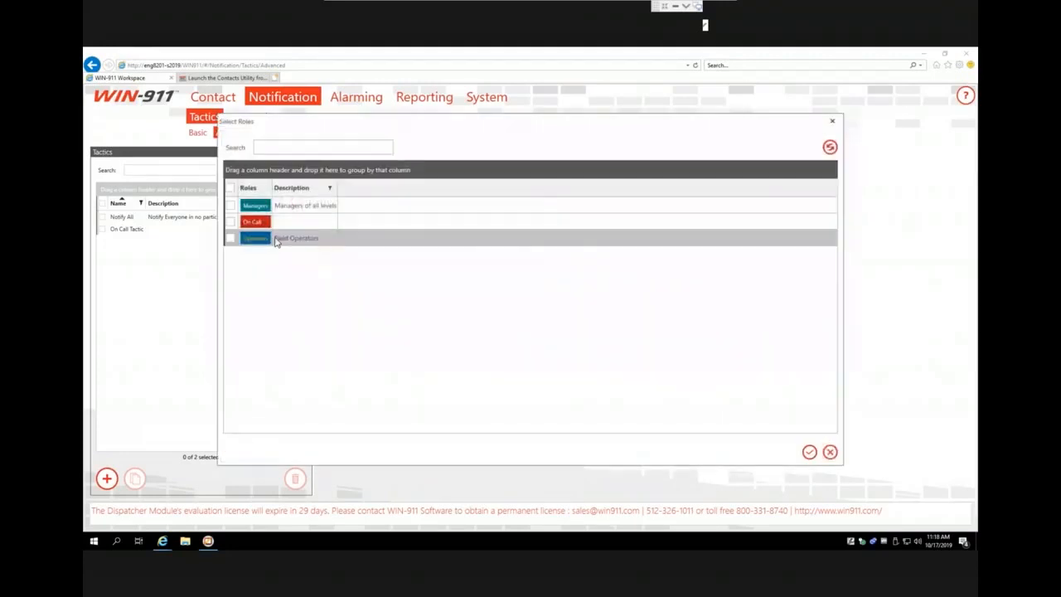
{"action": "left_click", "coordinate": [231, 222]}
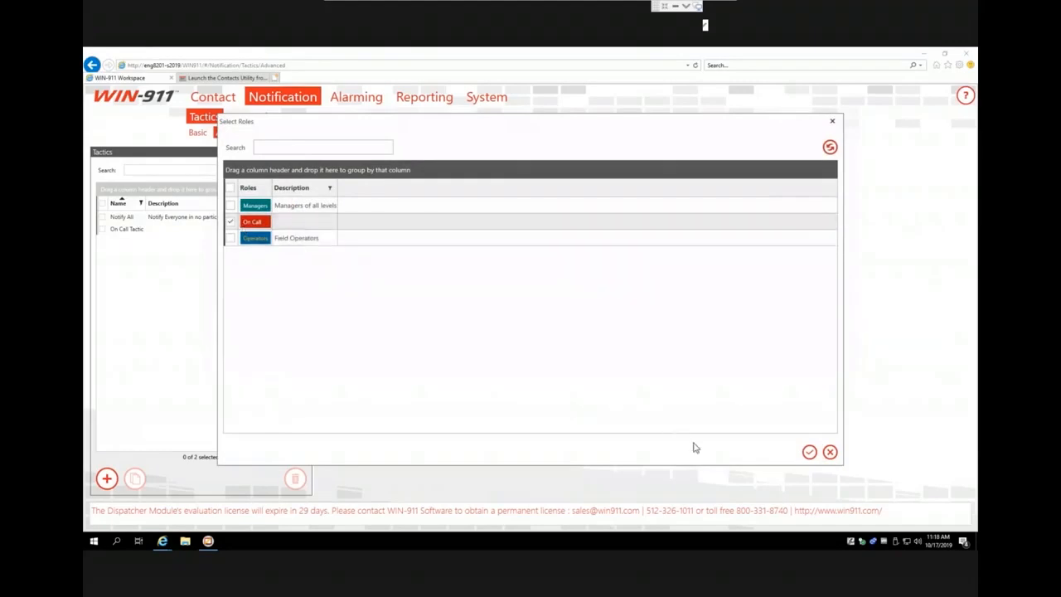
{"action": "left_click", "coordinate": [809, 452]}
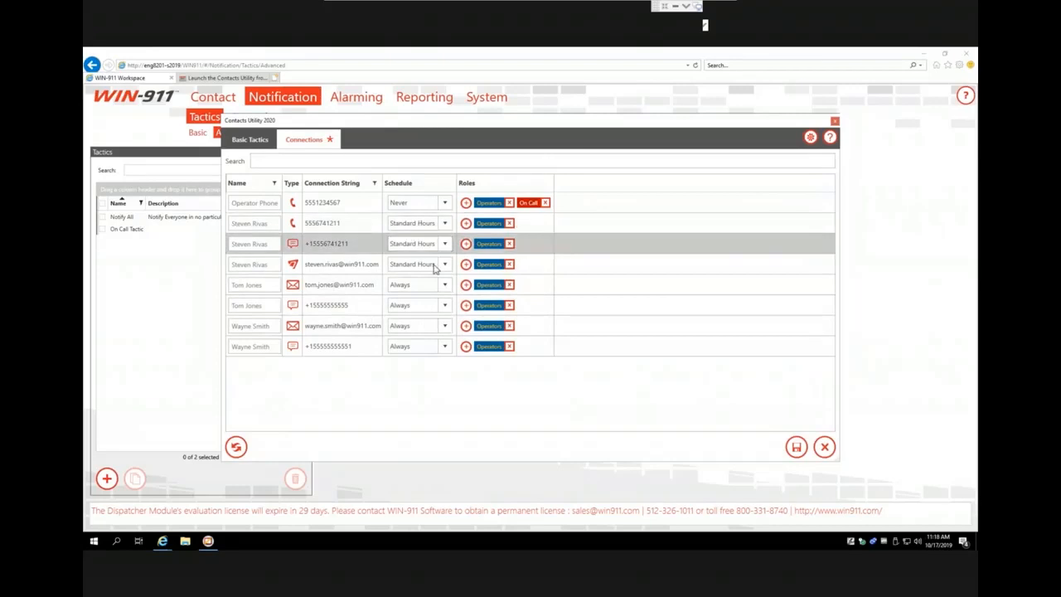
Add the On Call role to the first email connection in the list and to the same contact's SMS connection.
{"action": "left_click", "coordinate": [466, 284]}
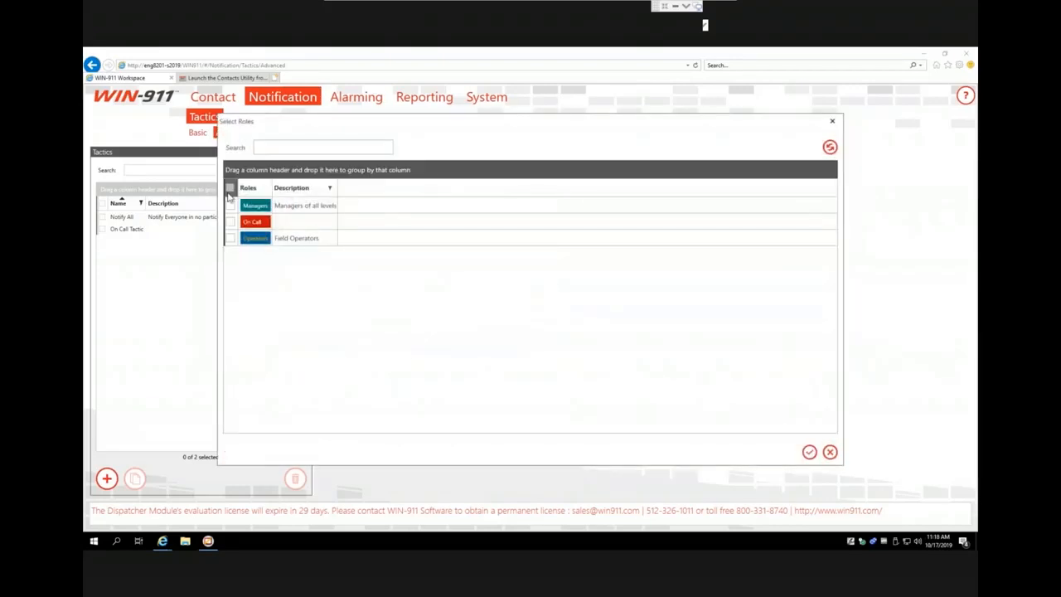
{"action": "left_click", "coordinate": [231, 221]}
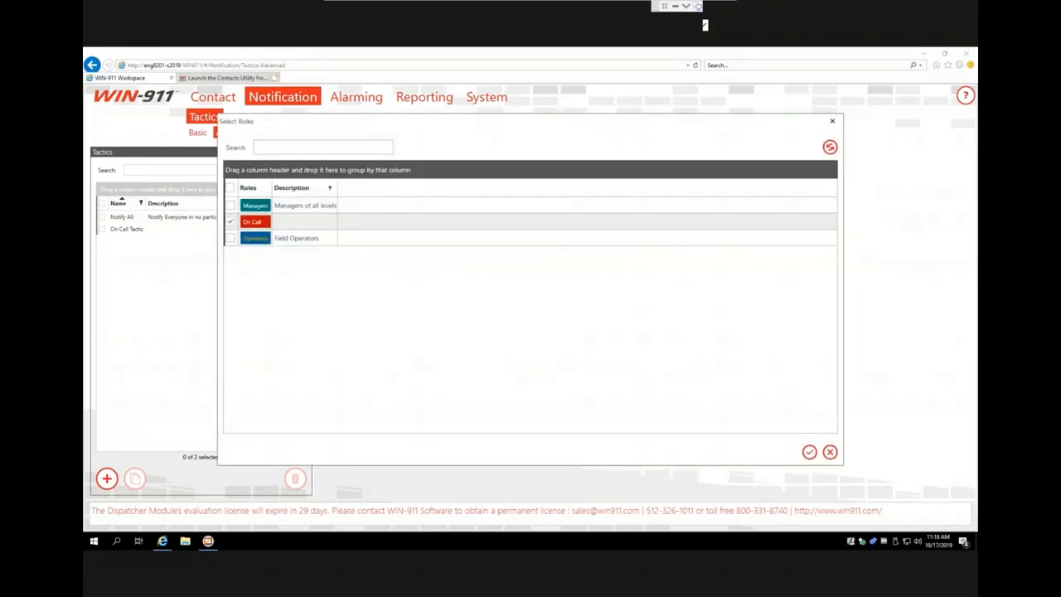
{"action": "left_click", "coordinate": [809, 452]}
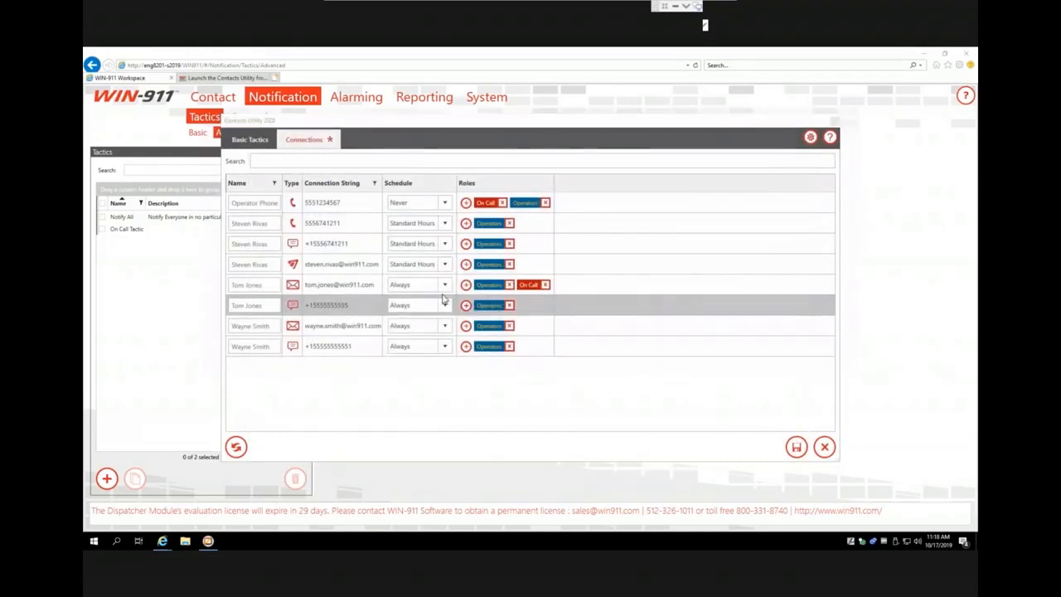
{"action": "left_click", "coordinate": [466, 305]}
{"action": "left_click", "coordinate": [238, 222]}
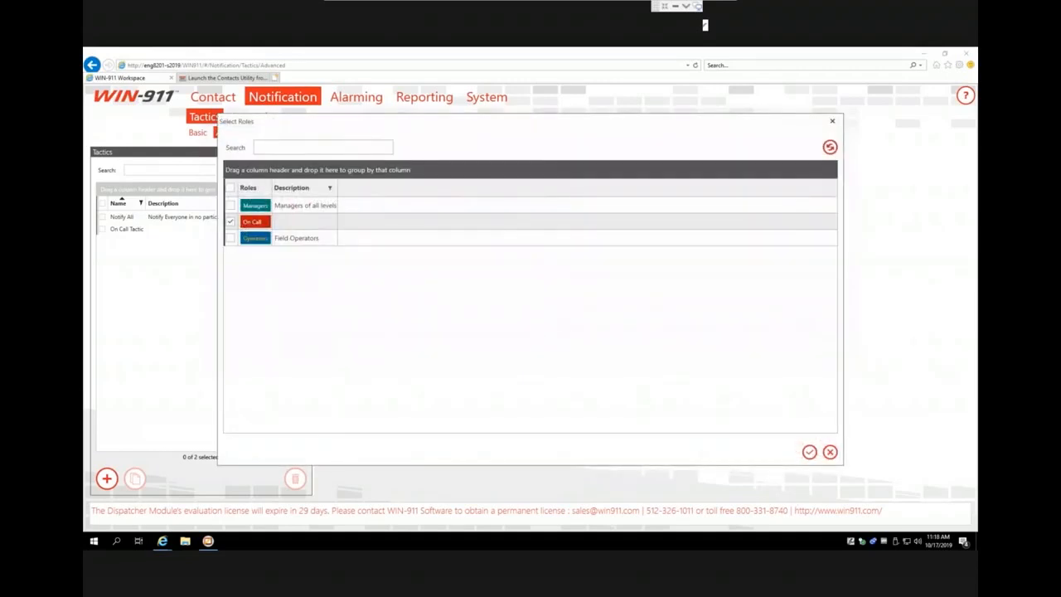
{"action": "left_click", "coordinate": [809, 452]}
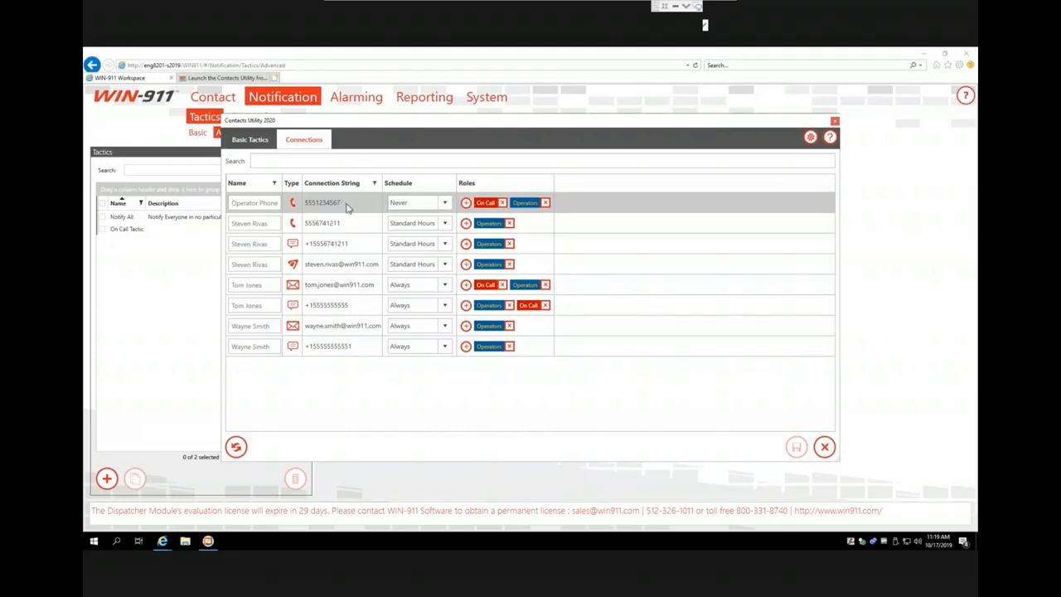
{"action": "double_click", "coordinate": [244, 203]}
{"action": "left_click", "coordinate": [251, 223]}
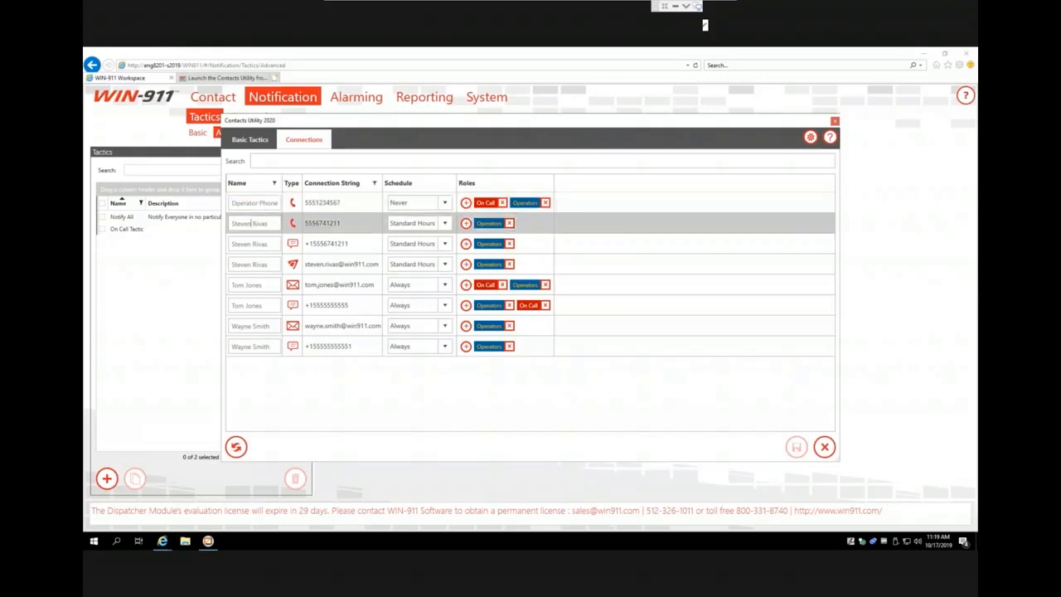
{"action": "double_click", "coordinate": [249, 224]}
{"action": "left_click", "coordinate": [248, 223]}
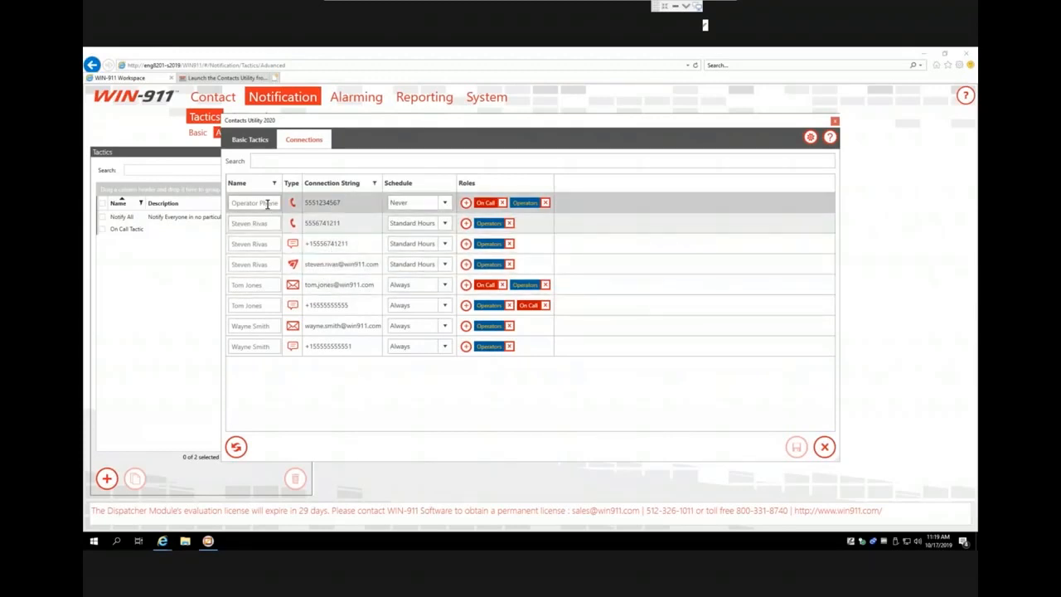
Close the Contacts Utility, minimize the browser, and open the 08_alarms display in FactoryTalk View Studio.
{"action": "left_click", "coordinate": [824, 446]}
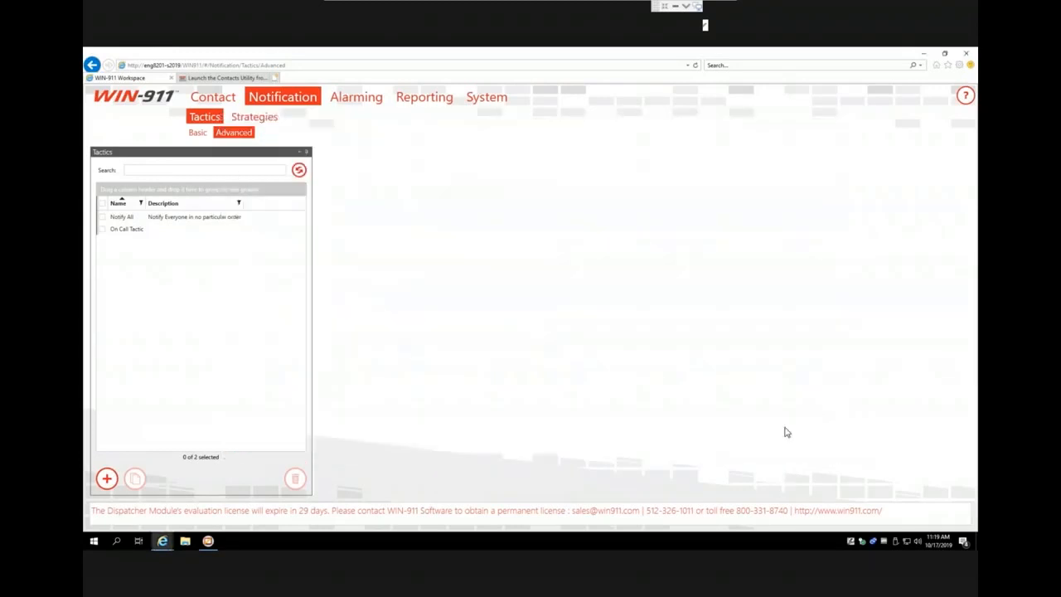
{"action": "left_click", "coordinate": [924, 53]}
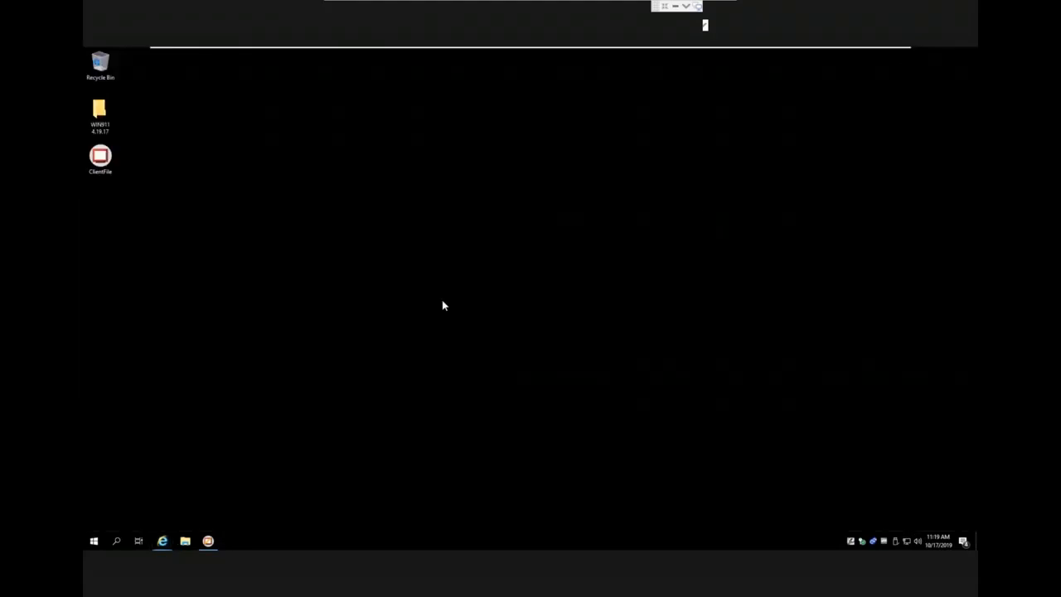
{"action": "left_click", "coordinate": [208, 540]}
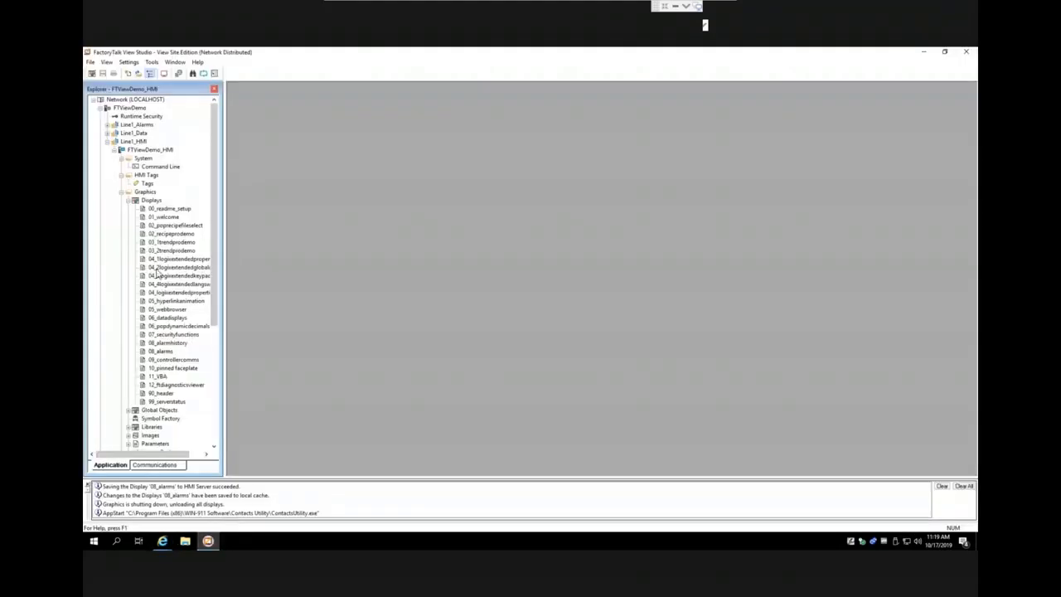
{"action": "double_click", "coordinate": [162, 351]}
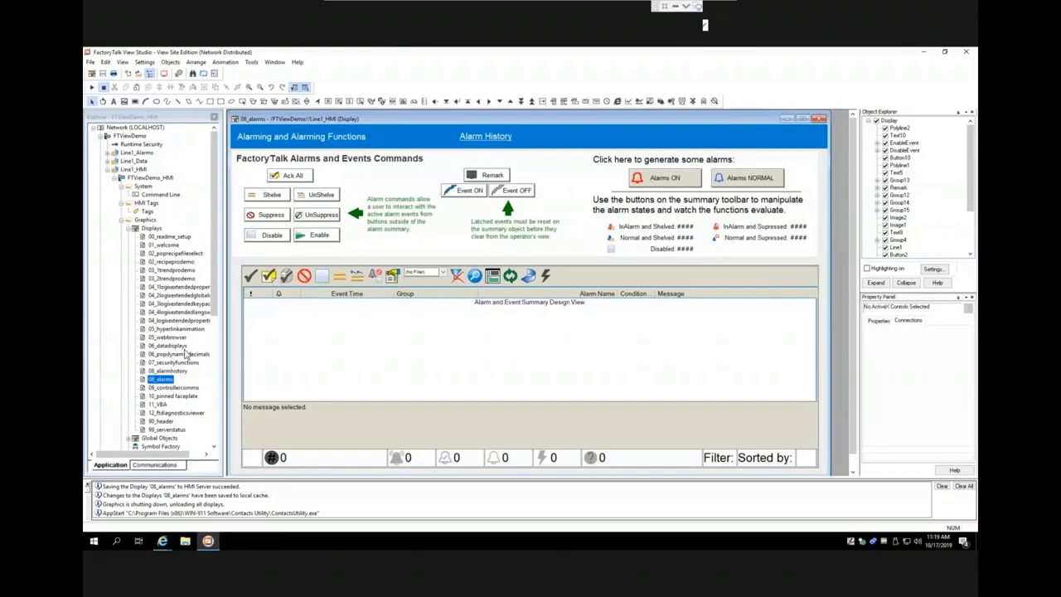
Review the browser's support article on launching the Contacts Utility from FactoryTalk View SE, covering the button creation, AppStart command and caption instructions.
{"action": "left_click", "coordinate": [163, 542]}
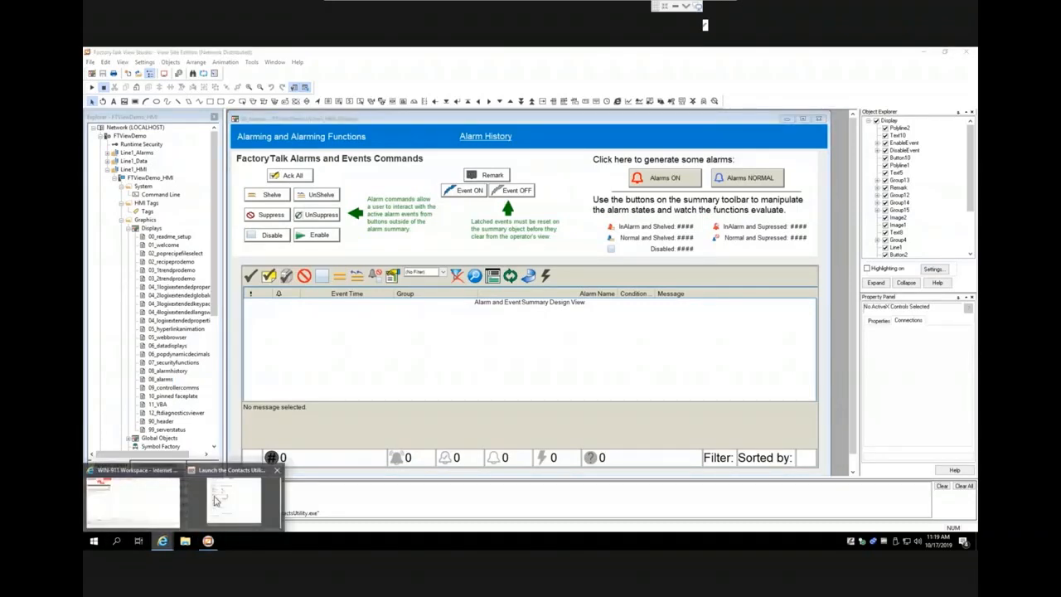
{"action": "left_click", "coordinate": [214, 496]}
{"action": "scroll", "coordinate": [415, 282], "scroll_direction": "up", "scroll_amount": 4}
{"action": "scroll", "coordinate": [354, 282], "scroll_direction": "up", "scroll_amount": 10}
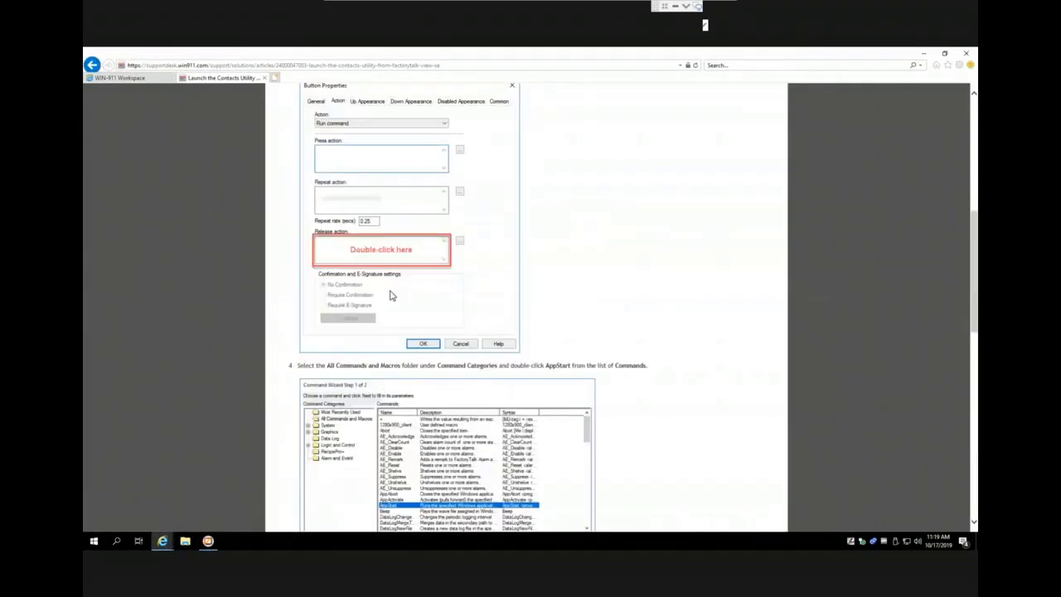
{"action": "left_click_drag", "start_coordinate": [313, 235], "coordinate": [558, 304]}
{"action": "left_click", "coordinate": [558, 305]}
{"action": "scroll", "coordinate": [467, 345], "scroll_direction": "down", "scroll_amount": 5}
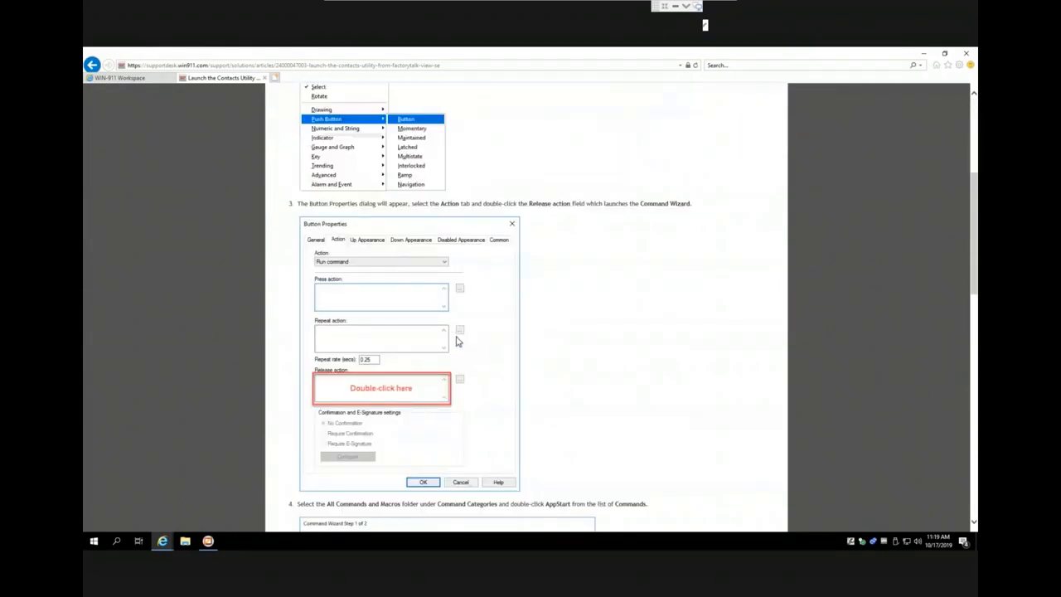
{"action": "scroll", "coordinate": [419, 347], "scroll_direction": "down", "scroll_amount": 5}
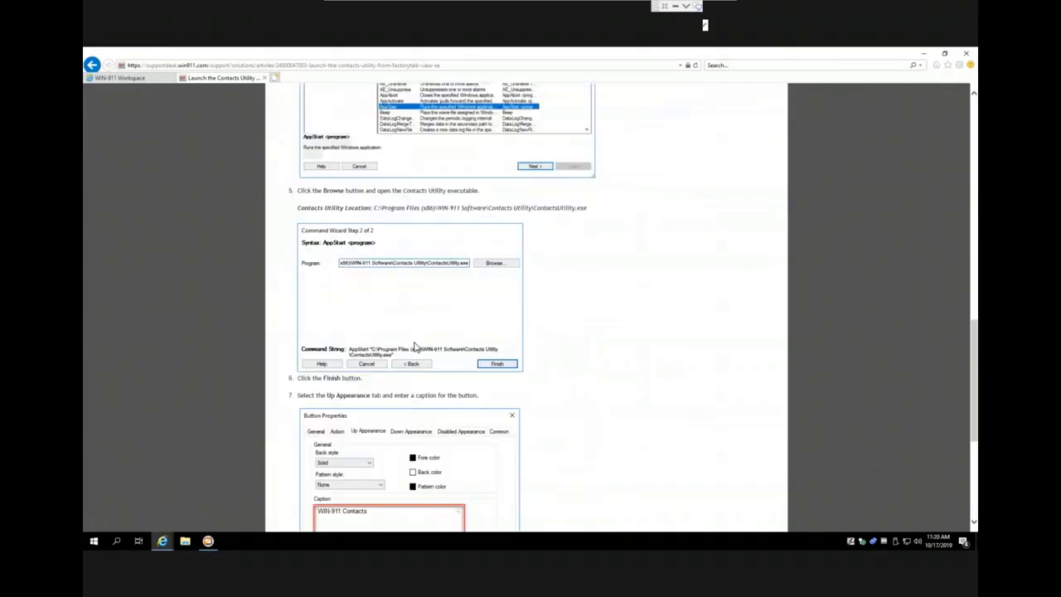
{"action": "scroll", "coordinate": [415, 347], "scroll_direction": "down", "scroll_amount": 3}
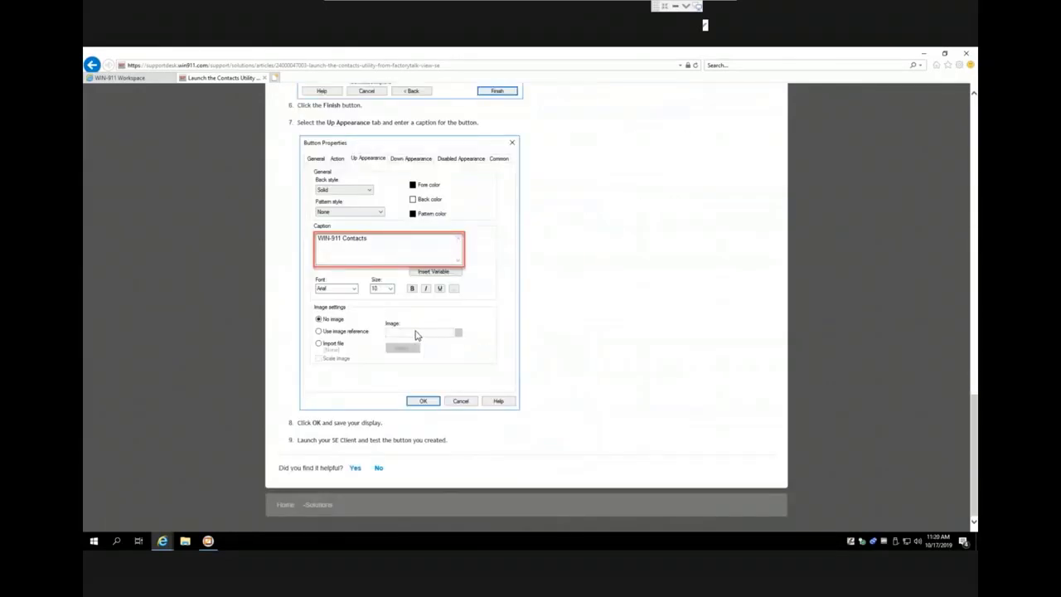
{"action": "scroll", "coordinate": [416, 335], "scroll_direction": "up", "scroll_amount": 8}
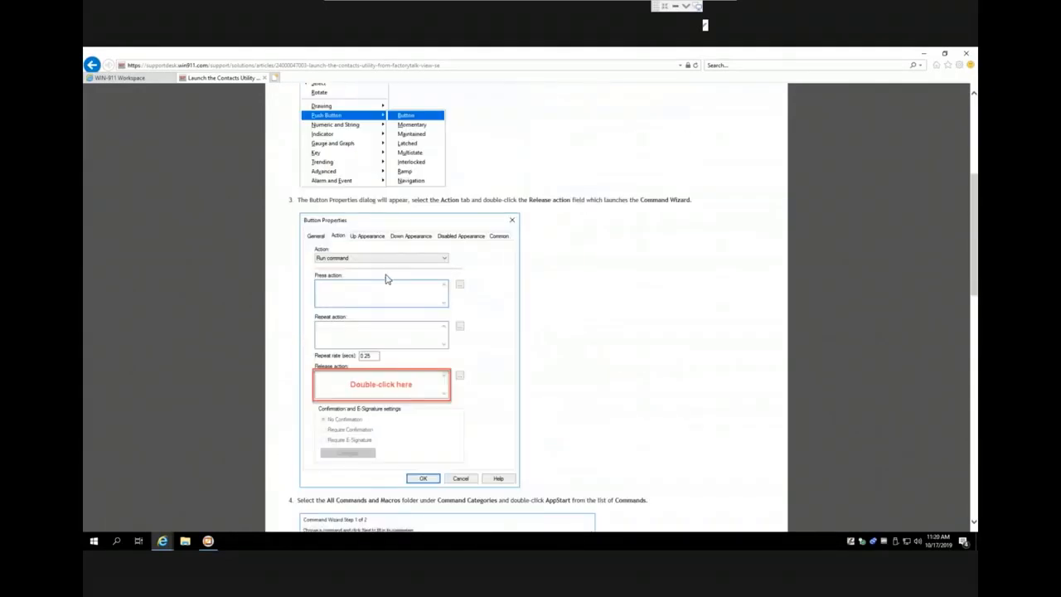
{"action": "right_click", "coordinate": [387, 279]}
{"action": "left_click", "coordinate": [237, 229]}
Switch back to FactoryTalk View Studio and draw a new button between Ack All and Remark on the 08_alarms display.
{"action": "left_click", "coordinate": [208, 540]}
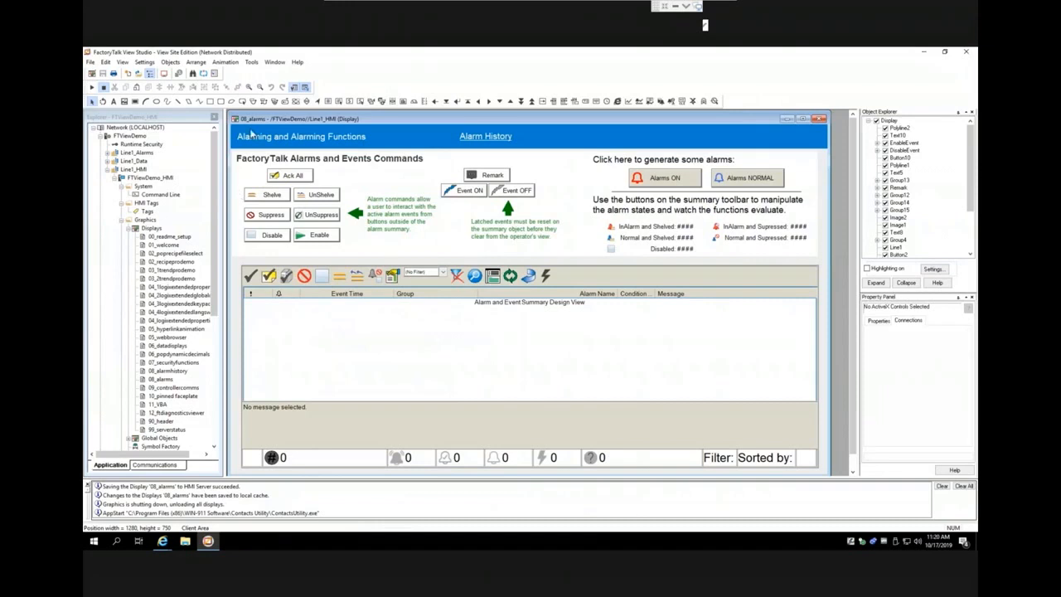
{"action": "left_click", "coordinate": [243, 102]}
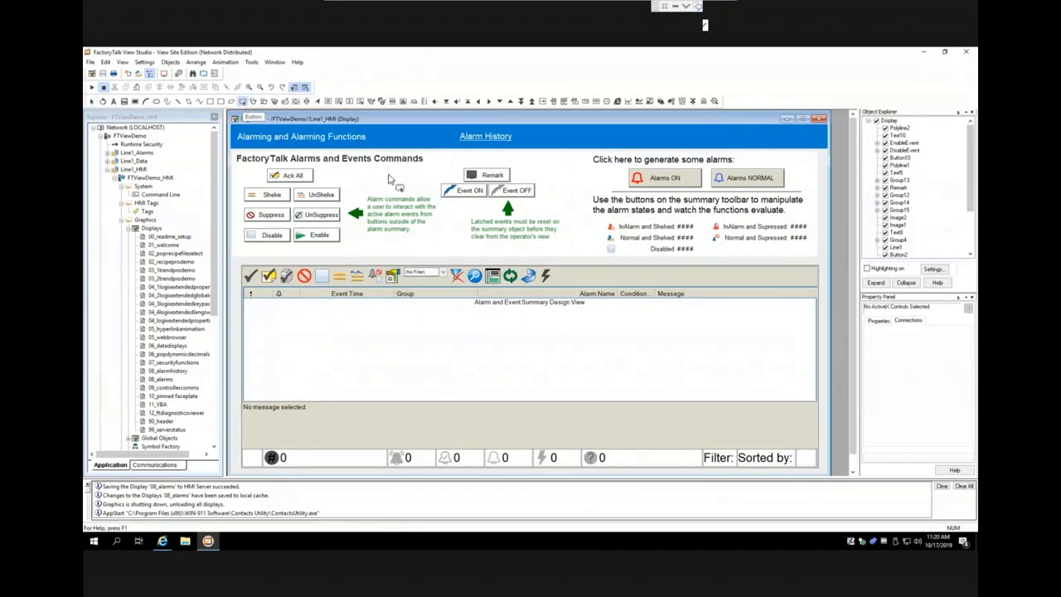
{"action": "left_click_drag", "start_coordinate": [345, 166], "coordinate": [431, 192]}
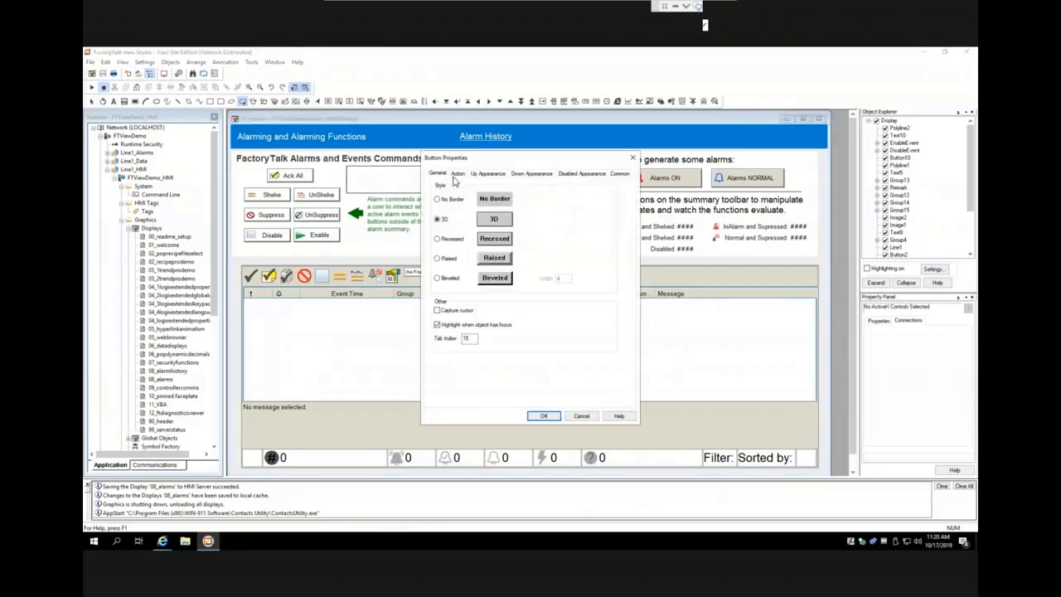
Set the new button's release action to AppStart, running ContactsUtility.exe from C:\Program Files (x86)\WIN-911 Software\Contacts Utility.
{"action": "left_click", "coordinate": [459, 175]}
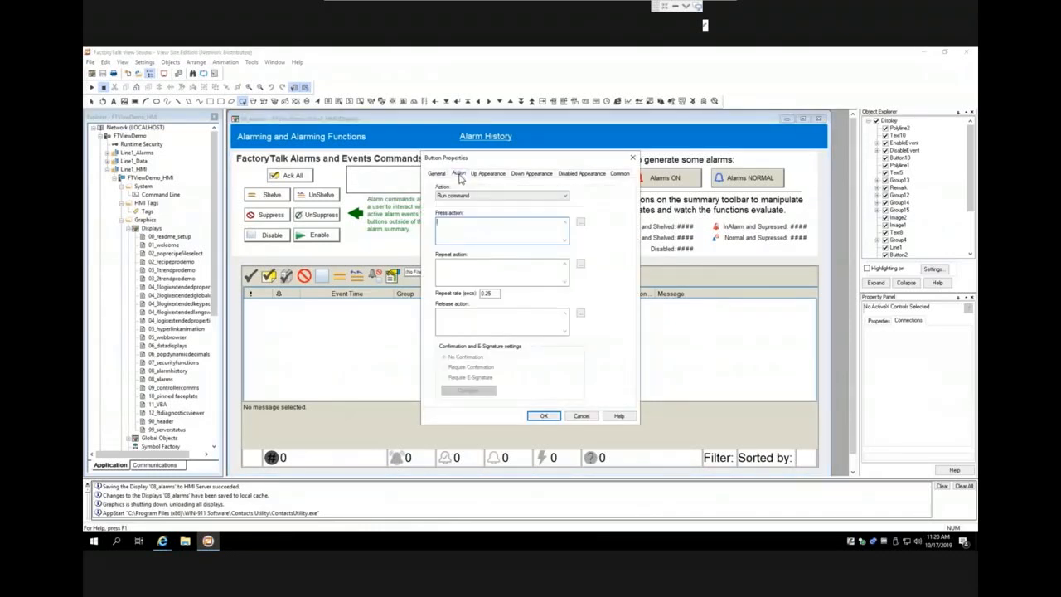
{"action": "double_click", "coordinate": [454, 326]}
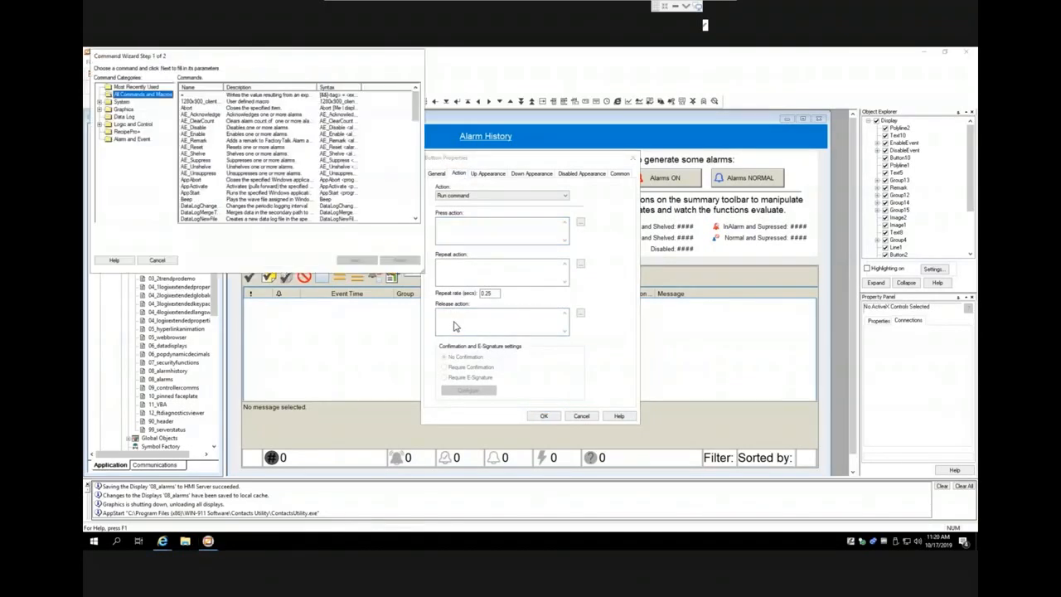
{"action": "left_click", "coordinate": [211, 200]}
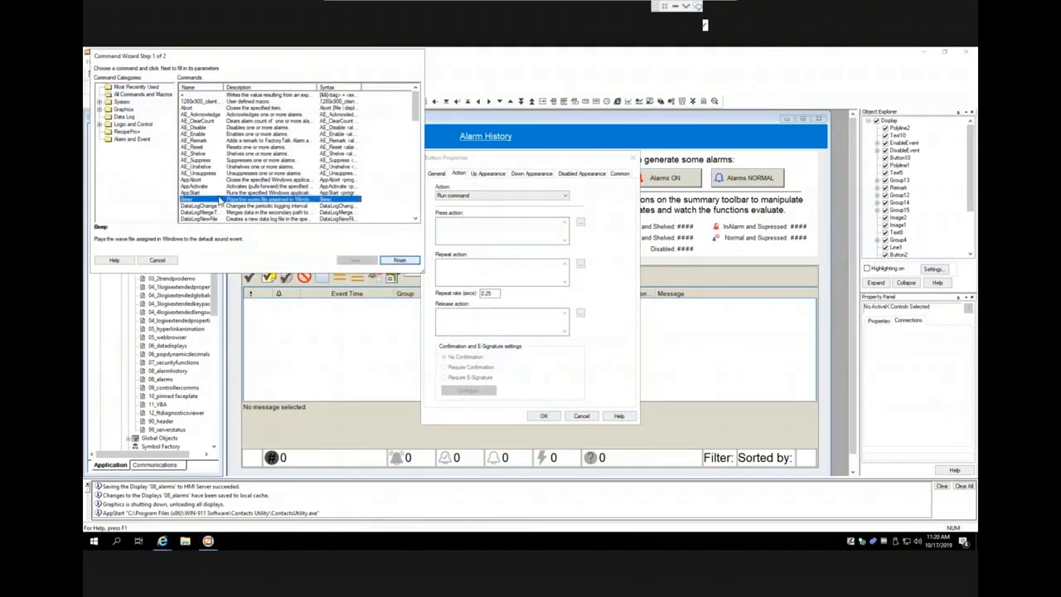
{"action": "left_click", "coordinate": [220, 193]}
{"action": "left_click", "coordinate": [349, 258]}
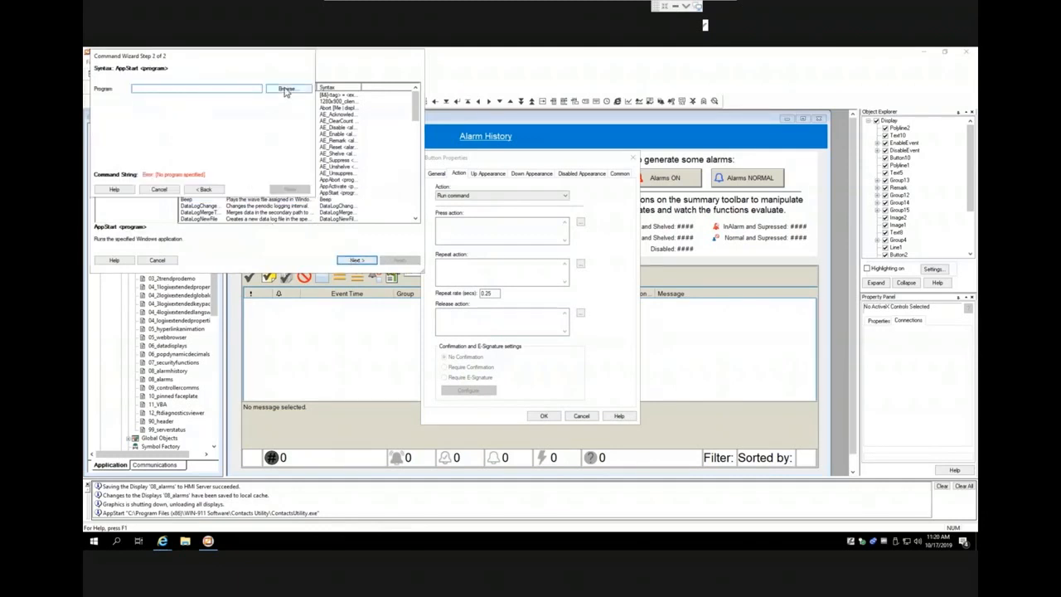
{"action": "left_click", "coordinate": [286, 88]}
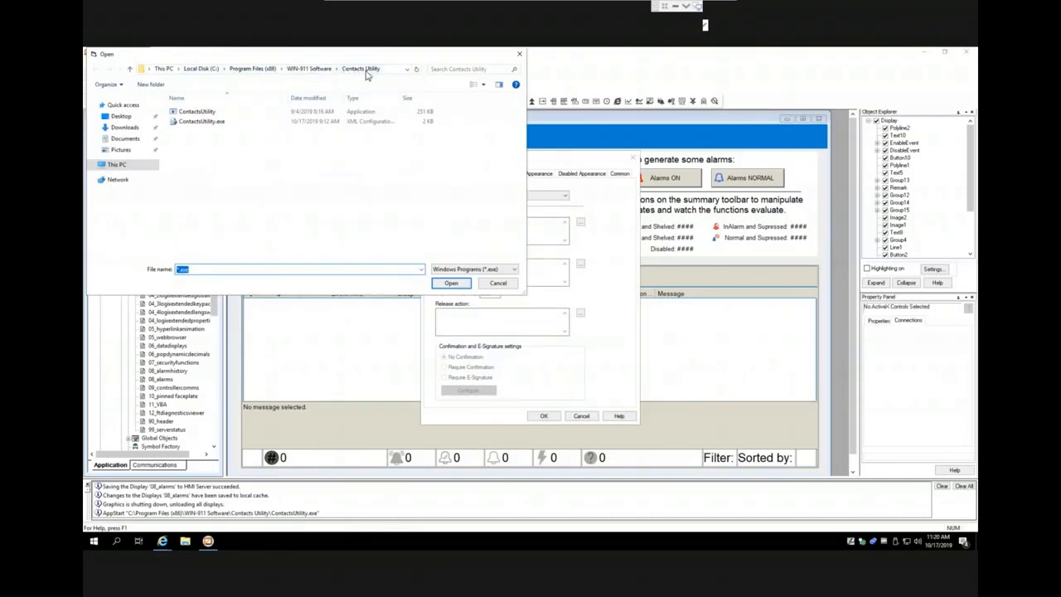
{"action": "left_click", "coordinate": [199, 114]}
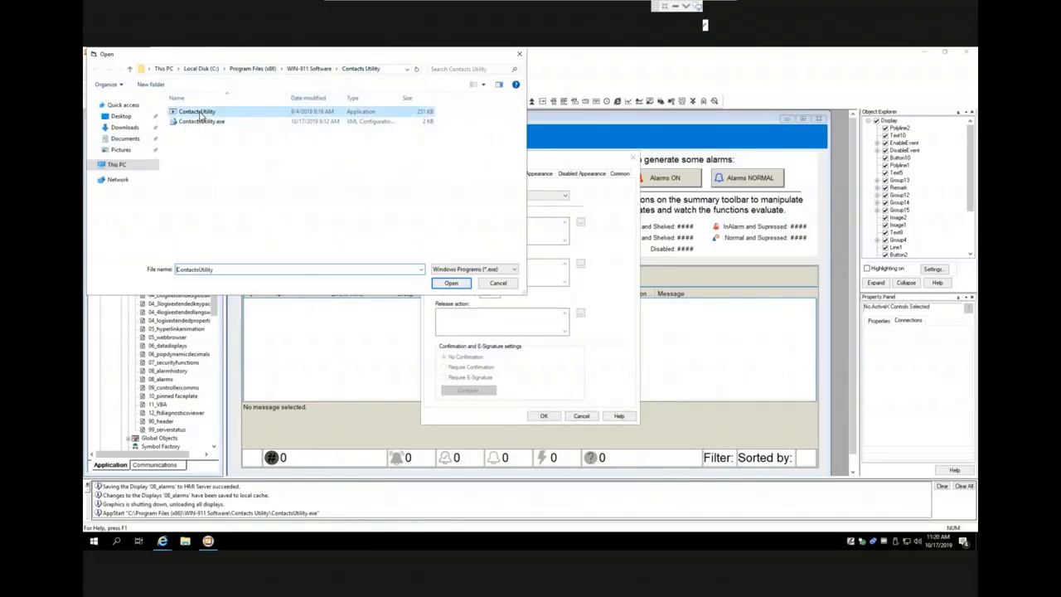
{"action": "left_click", "coordinate": [456, 285]}
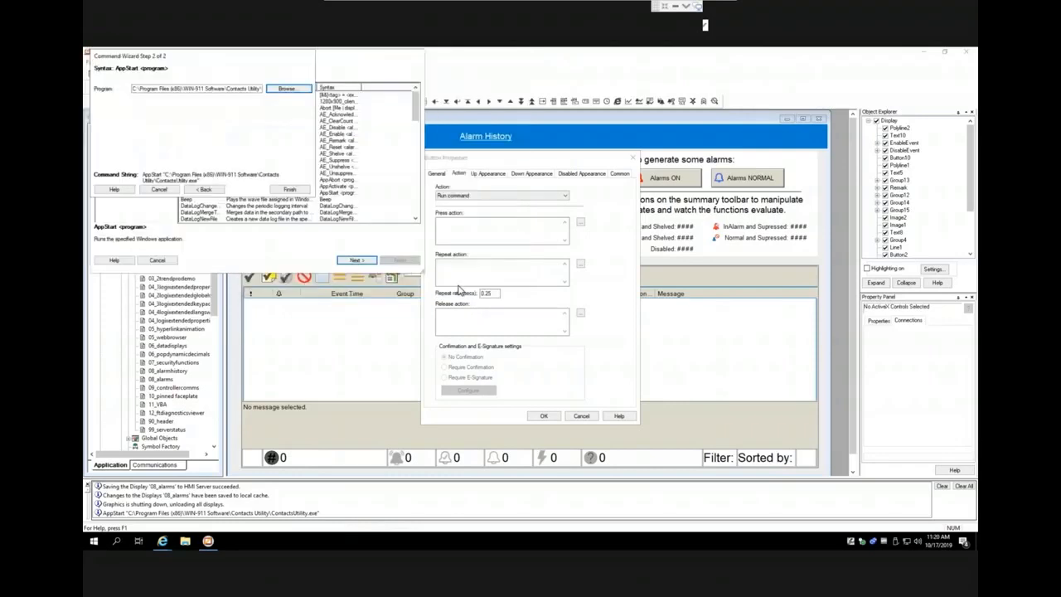
{"action": "left_click", "coordinate": [289, 190]}
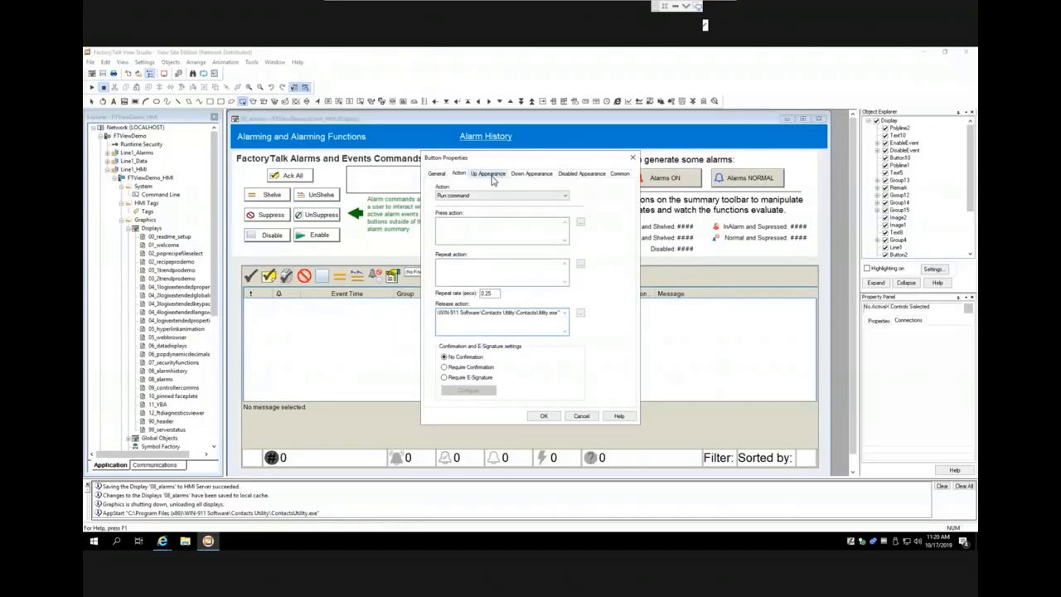
Give the new button the up-state caption Contacts Utility, accept its properties, and save the display.
{"action": "left_click", "coordinate": [490, 176]}
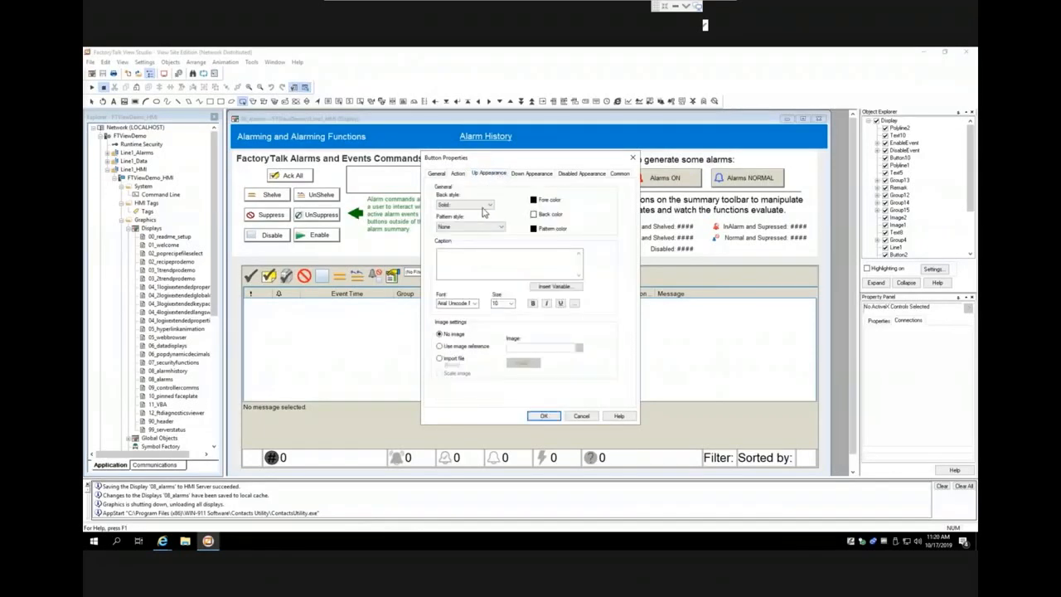
{"action": "left_click", "coordinate": [477, 276]}
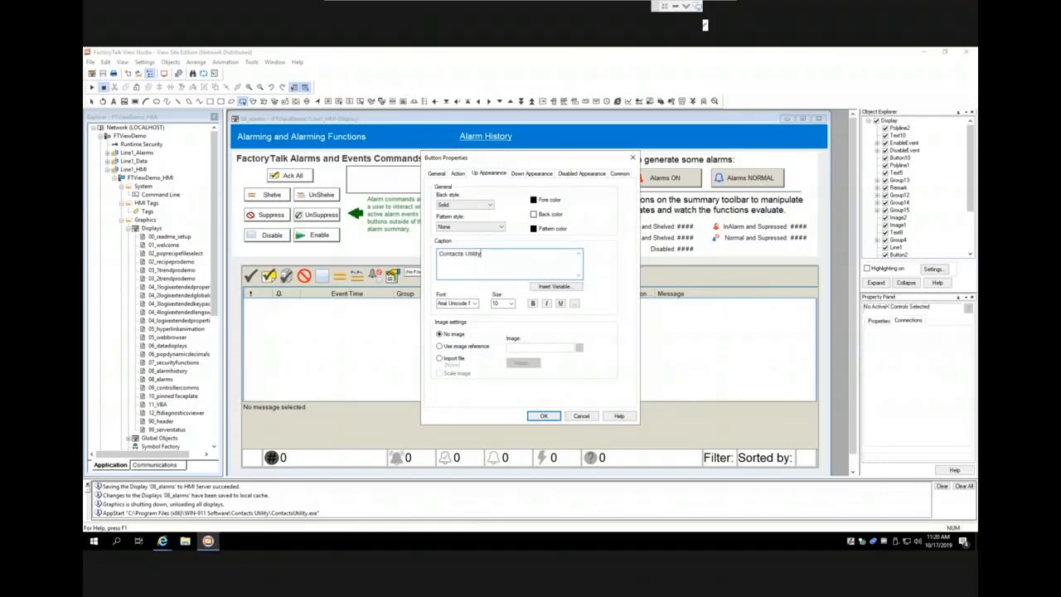
{"action": "left_click", "coordinate": [543, 415]}
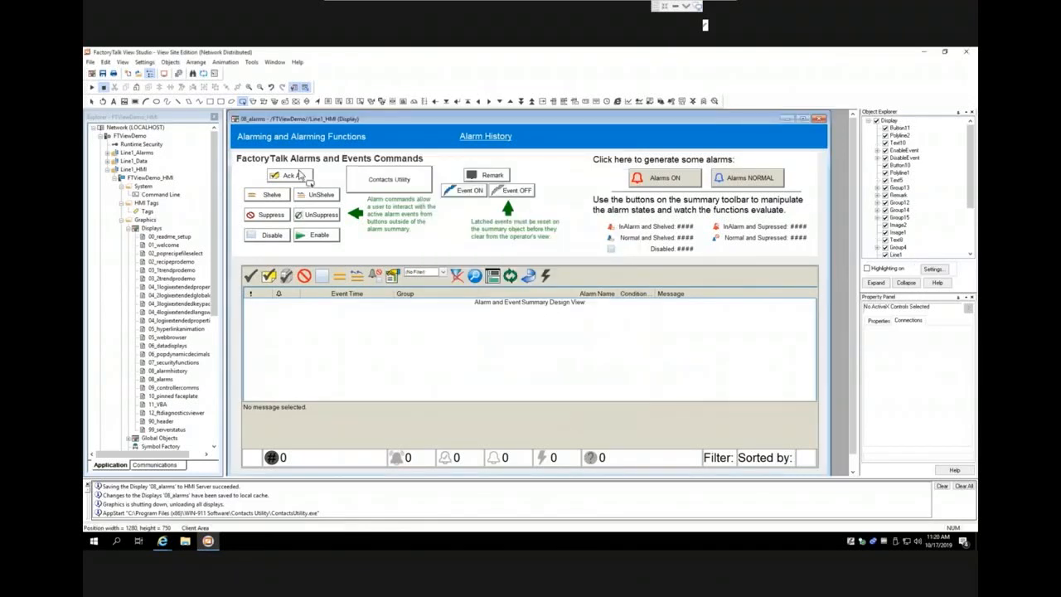
{"action": "left_click", "coordinate": [103, 73]}
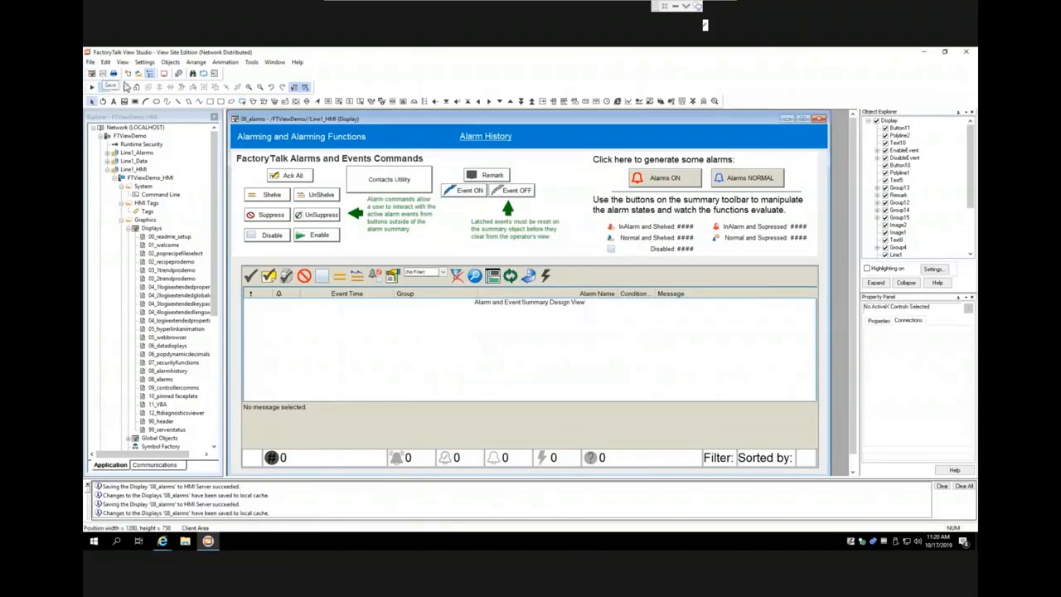
Minimize the open windows, launch the Contacts Utility with the new button in the FactoryTalk View SE Client, and move the windows apart.
{"action": "left_click", "coordinate": [925, 55]}
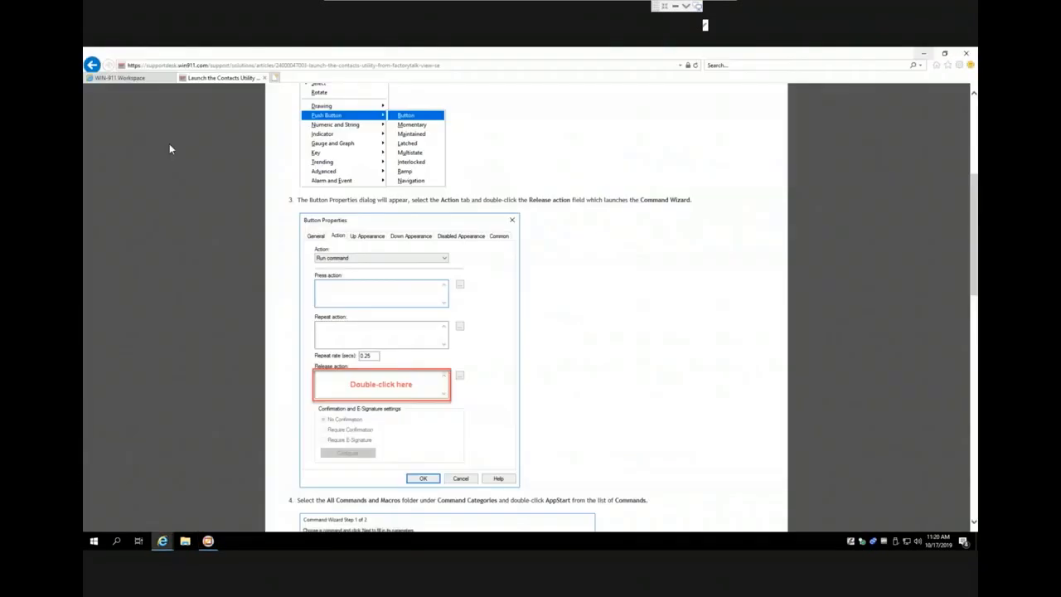
{"action": "left_click", "coordinate": [923, 53]}
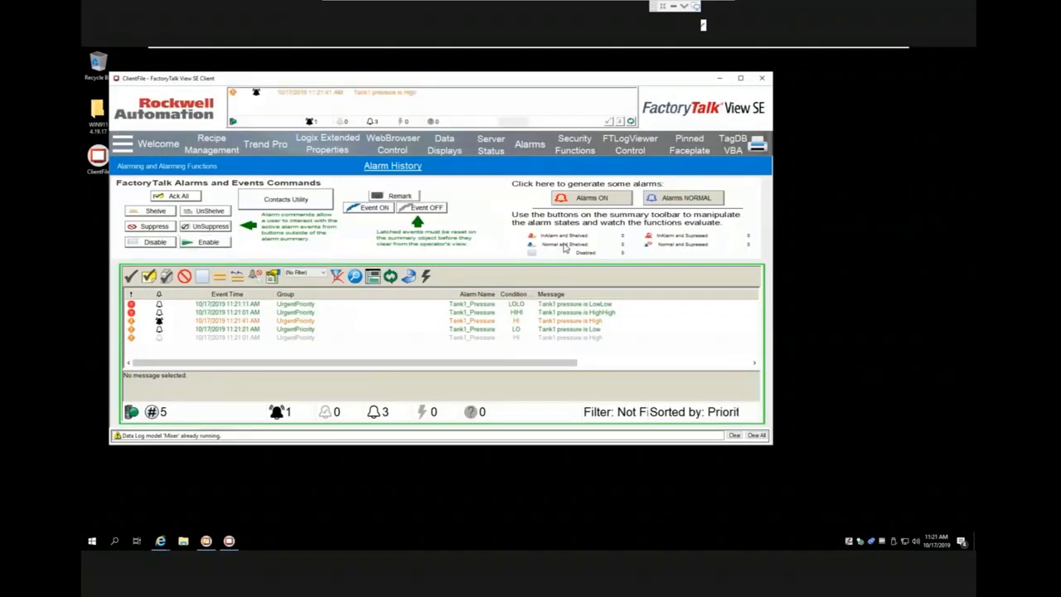
{"action": "left_click", "coordinate": [280, 205]}
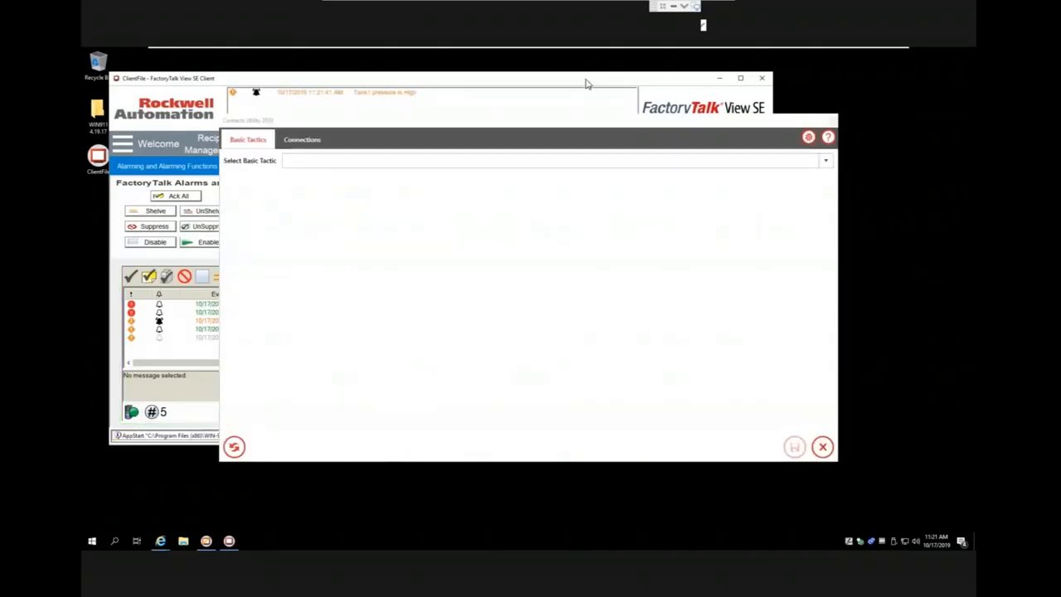
{"action": "left_click_drag", "start_coordinate": [585, 83], "coordinate": [620, 106]}
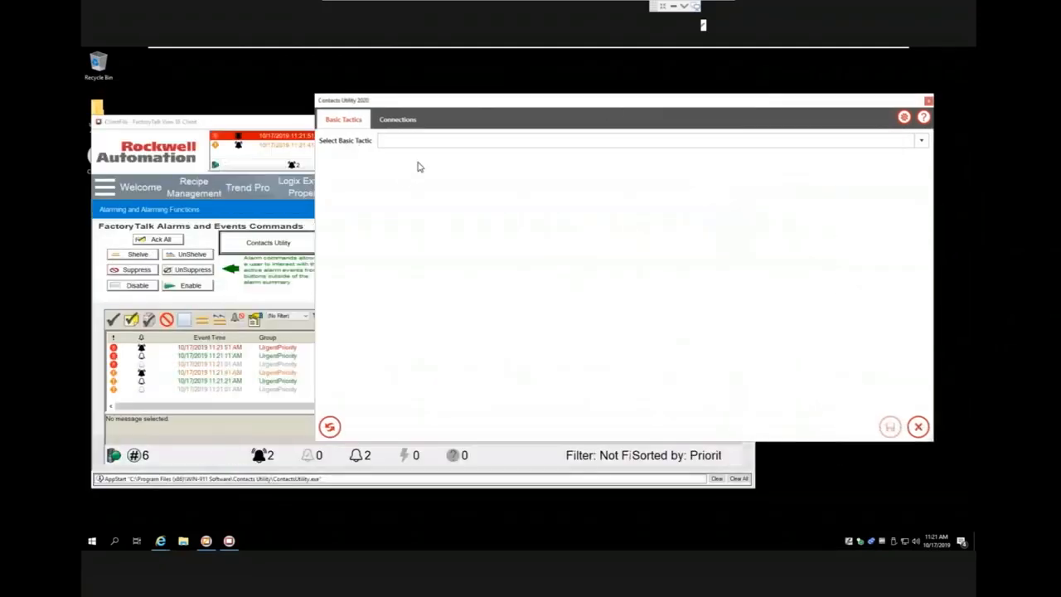
Load My Basic Tactic in the Contacts Utility and delete all of its connections.
{"action": "left_click", "coordinate": [921, 141]}
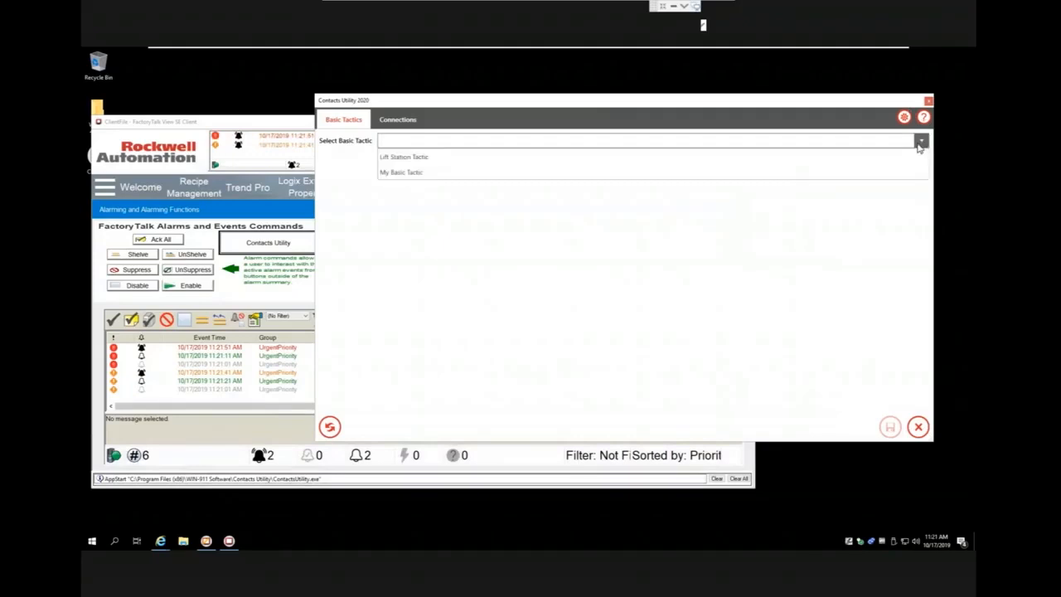
{"action": "left_click", "coordinate": [412, 174]}
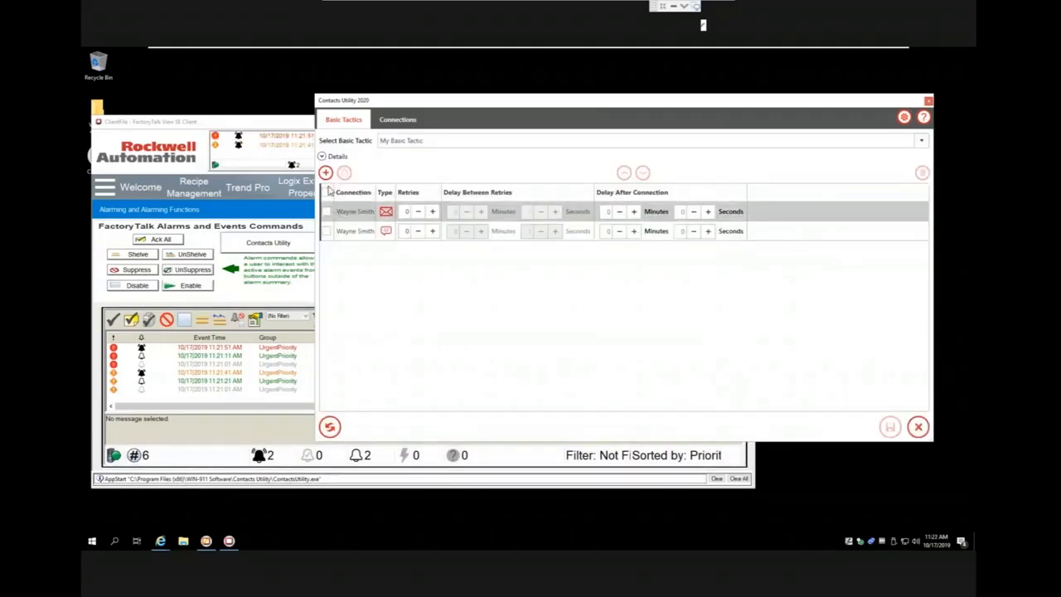
{"action": "left_click", "coordinate": [326, 230]}
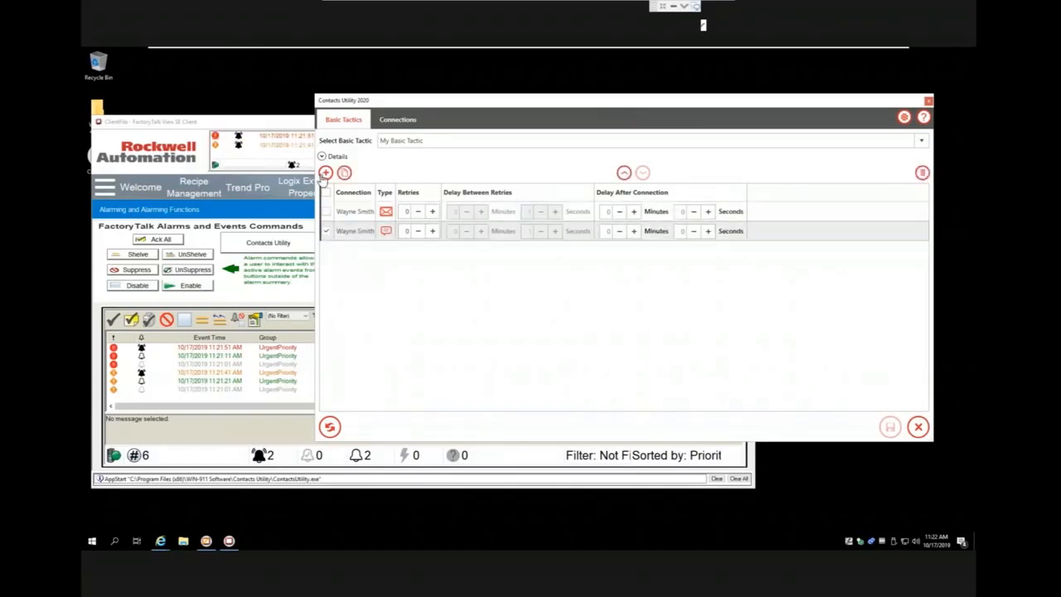
{"action": "left_click", "coordinate": [325, 192]}
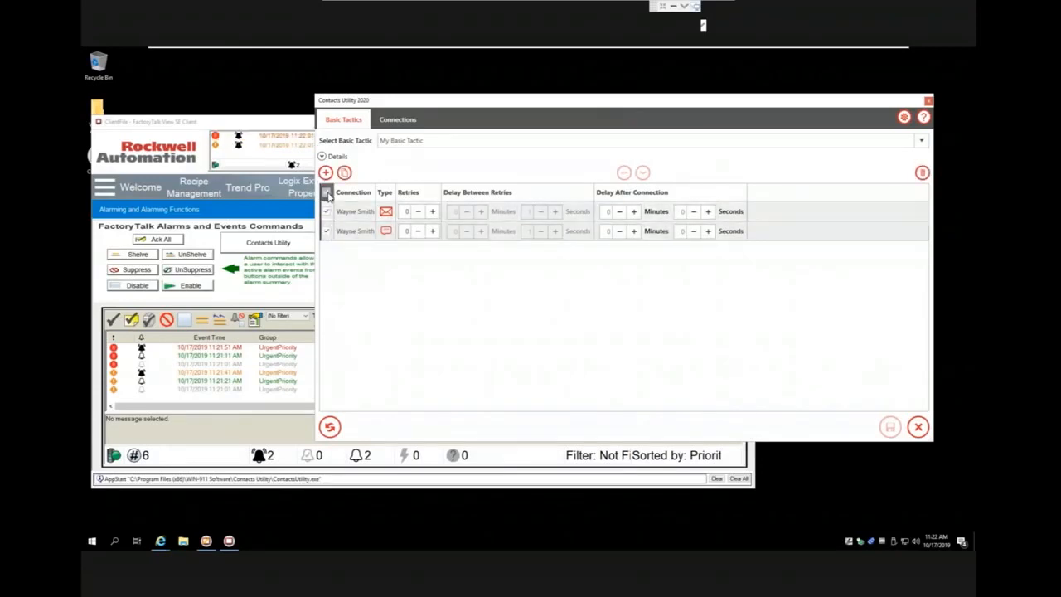
{"action": "left_click", "coordinate": [922, 173]}
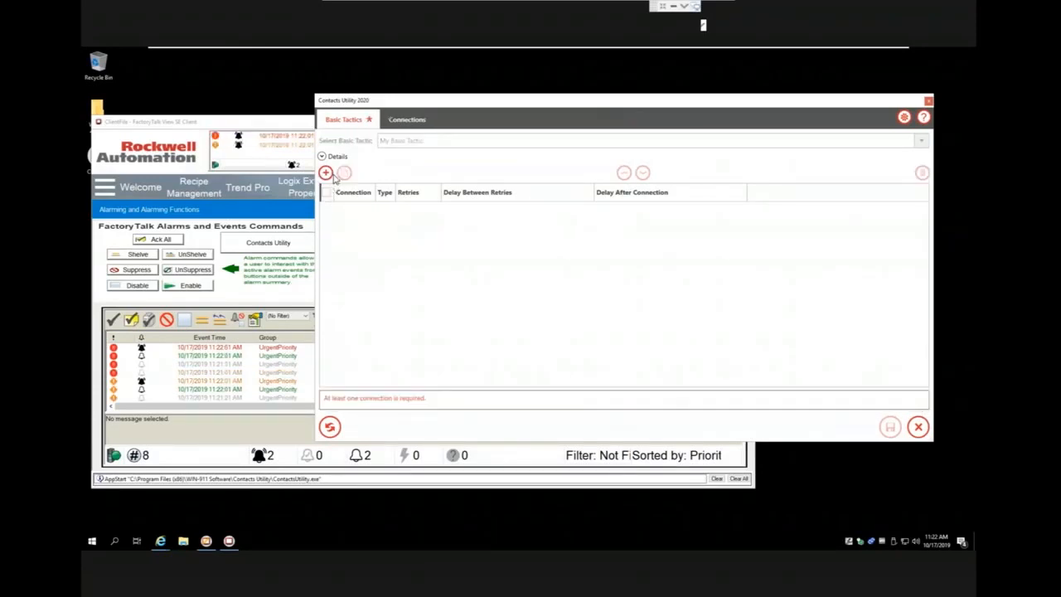
Add the On Call contact's email and SMS connections to My Basic Tactic, save the tactic, and close the Contacts Utility.
{"action": "left_click", "coordinate": [325, 172]}
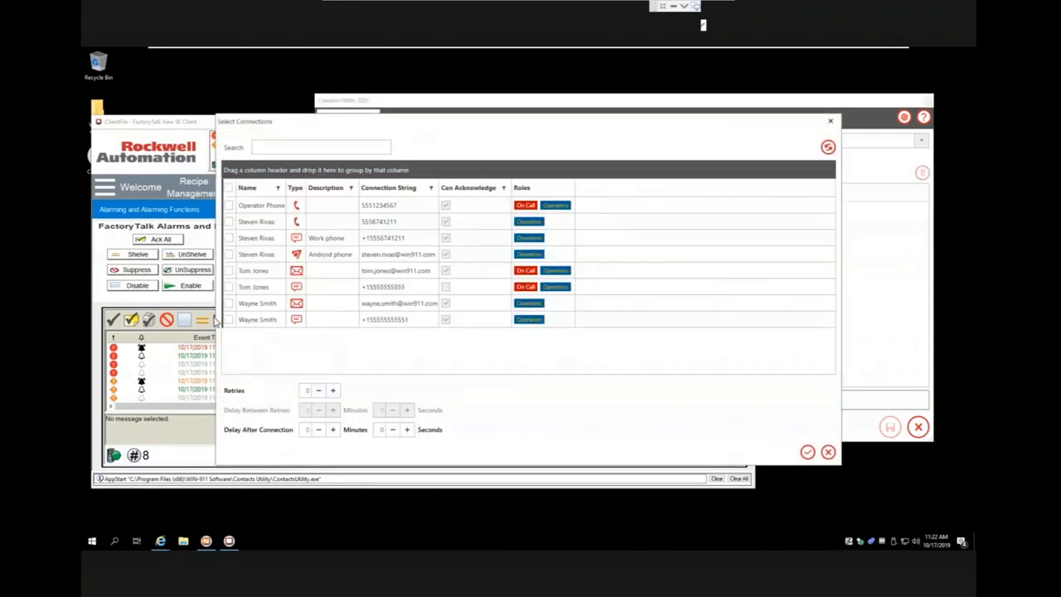
{"action": "left_click", "coordinate": [229, 271]}
{"action": "left_click", "coordinate": [229, 287]}
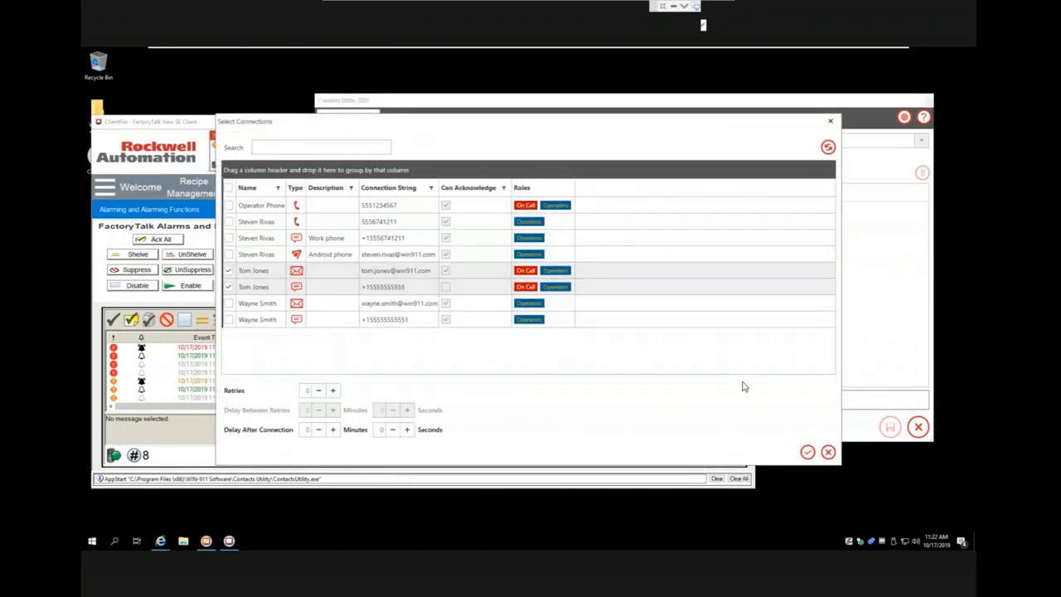
{"action": "left_click", "coordinate": [808, 453]}
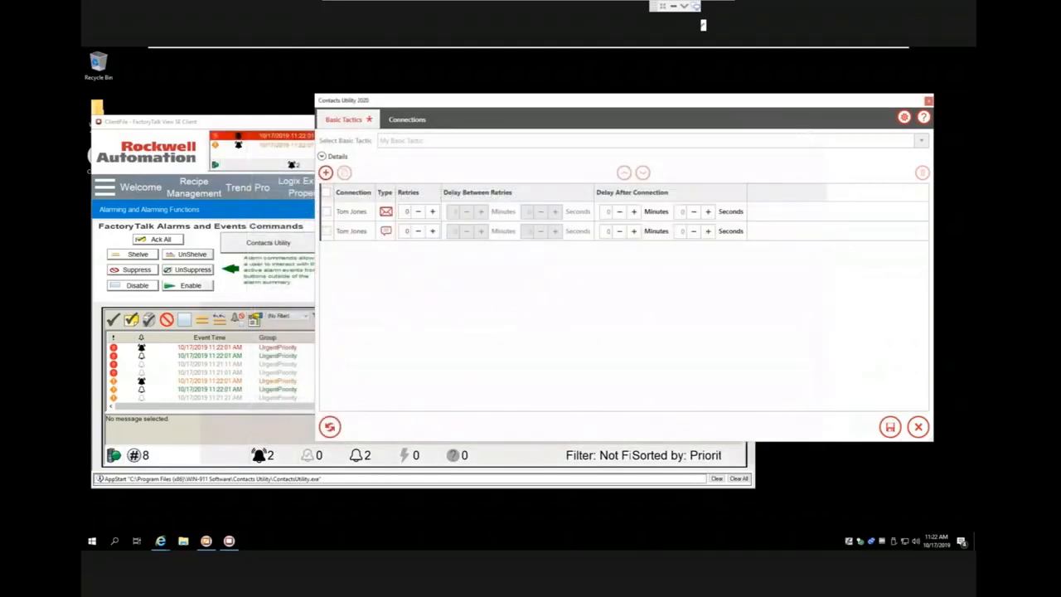
{"action": "left_click", "coordinate": [890, 427]}
{"action": "left_click", "coordinate": [917, 427]}
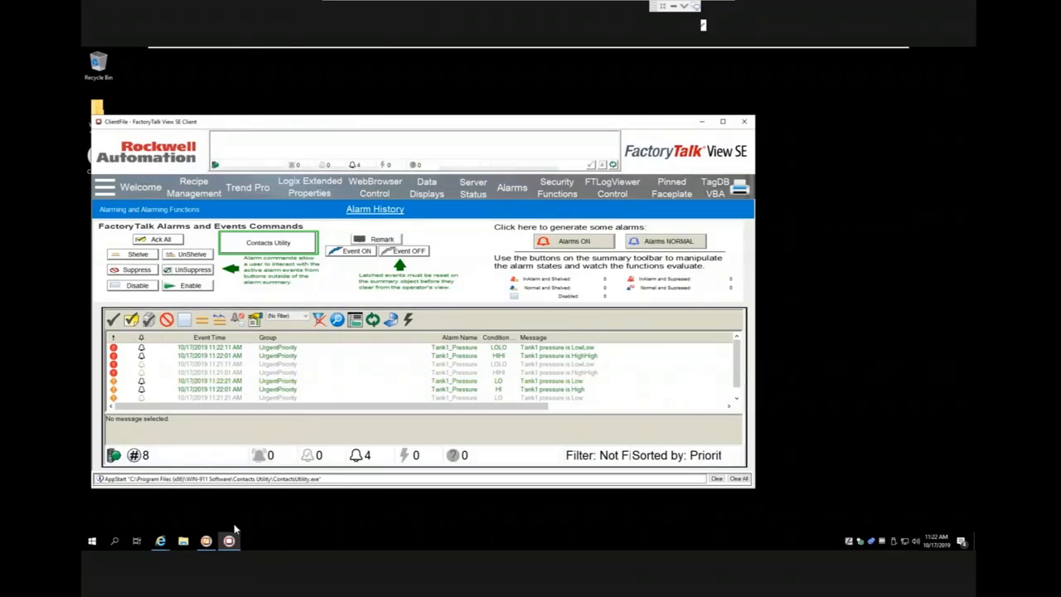
Switch to File Explorer and open the folder C:\inetpub\wwwroot.
{"action": "left_click", "coordinate": [184, 546]}
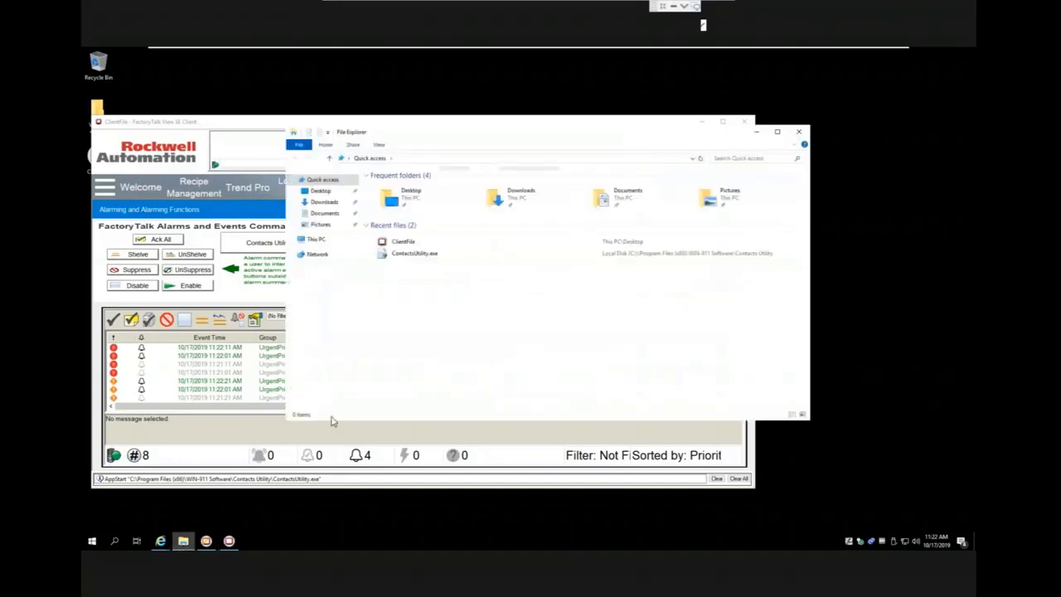
{"action": "left_click", "coordinate": [317, 240]}
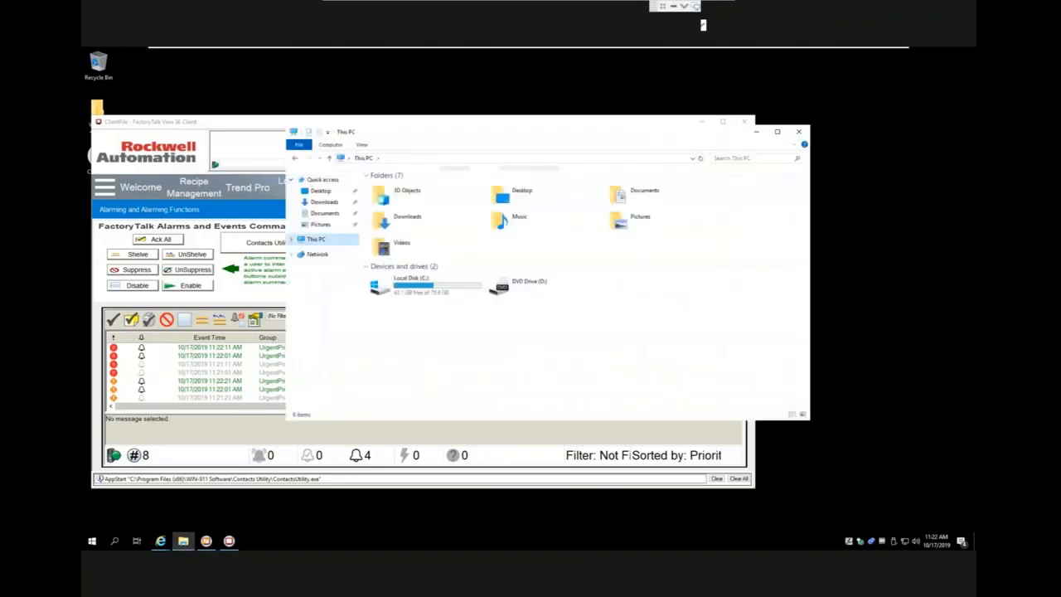
{"action": "double_click", "coordinate": [424, 298]}
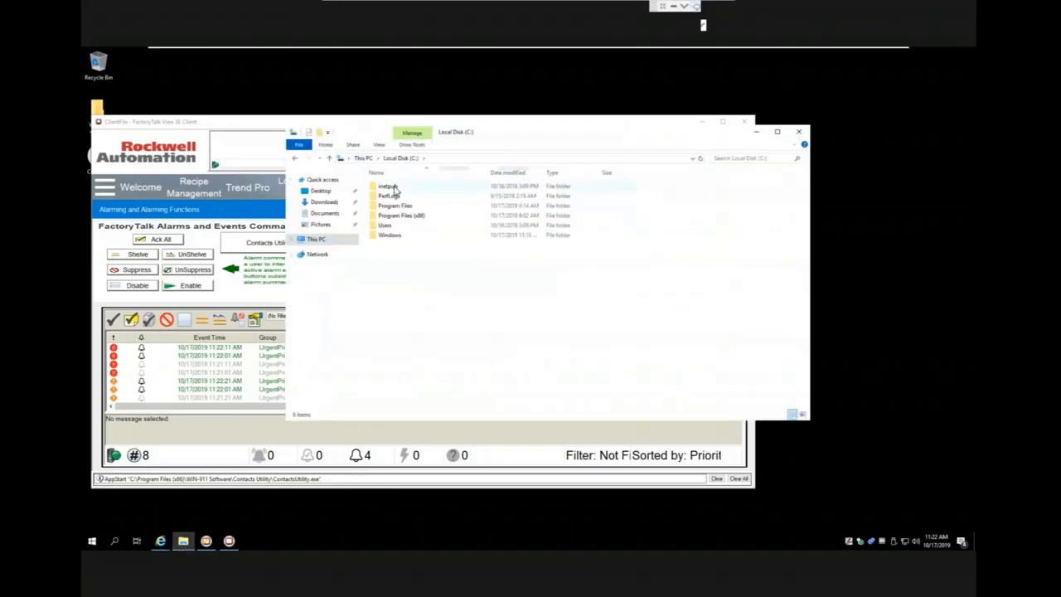
{"action": "double_click", "coordinate": [394, 187]}
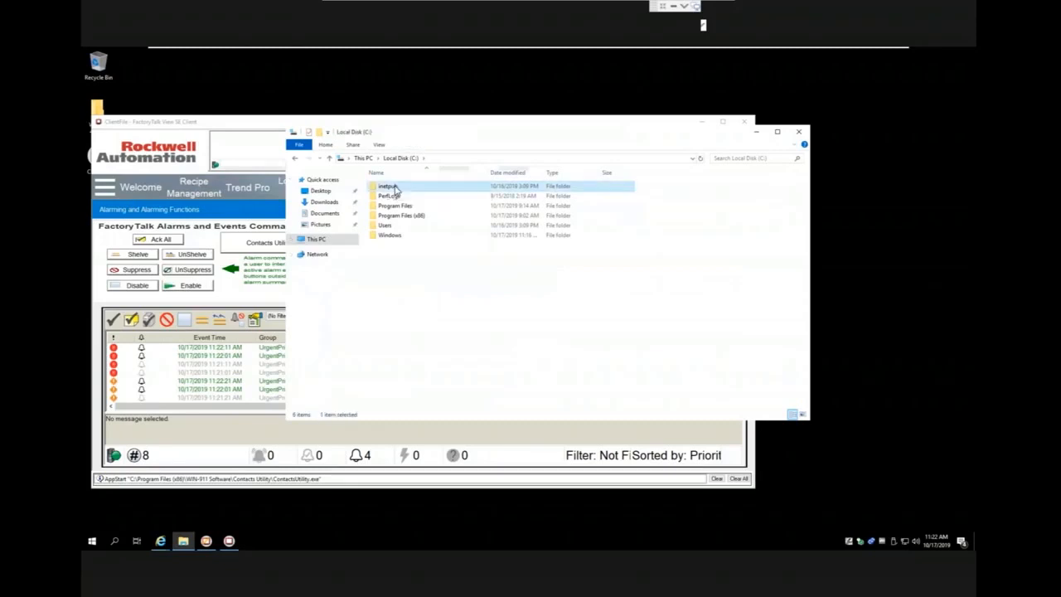
{"action": "double_click", "coordinate": [392, 235]}
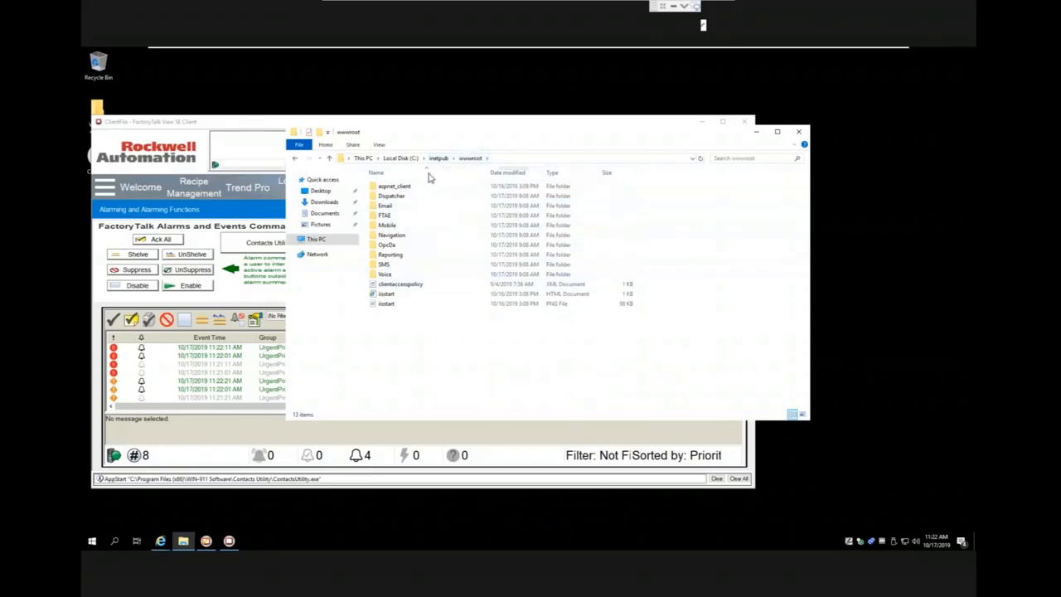
Examine the groups and users listed in the Dispatcher folder's security properties.
{"action": "right_click", "coordinate": [398, 197]}
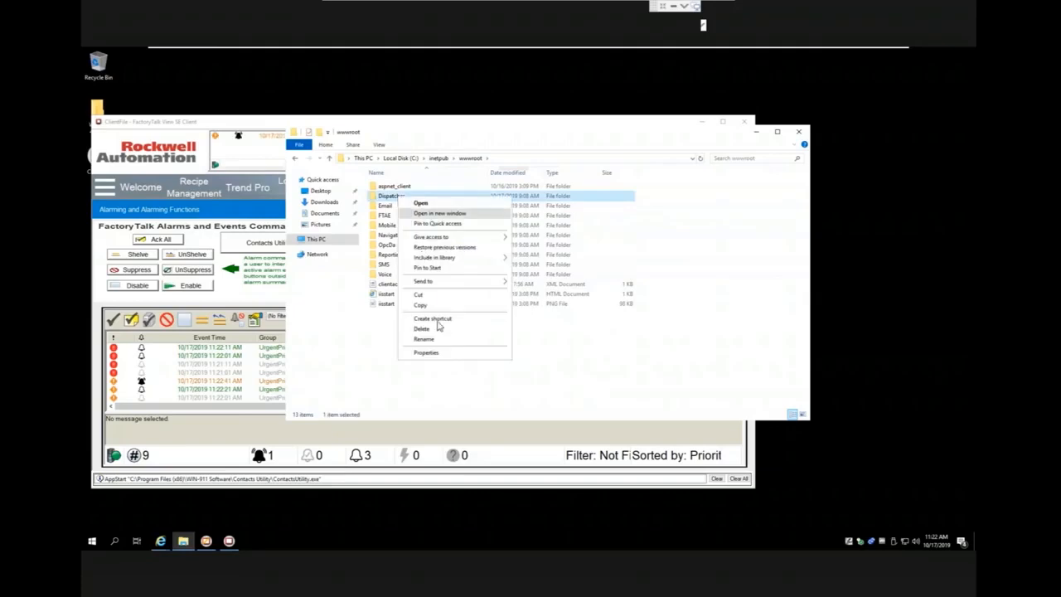
{"action": "left_click", "coordinate": [448, 359]}
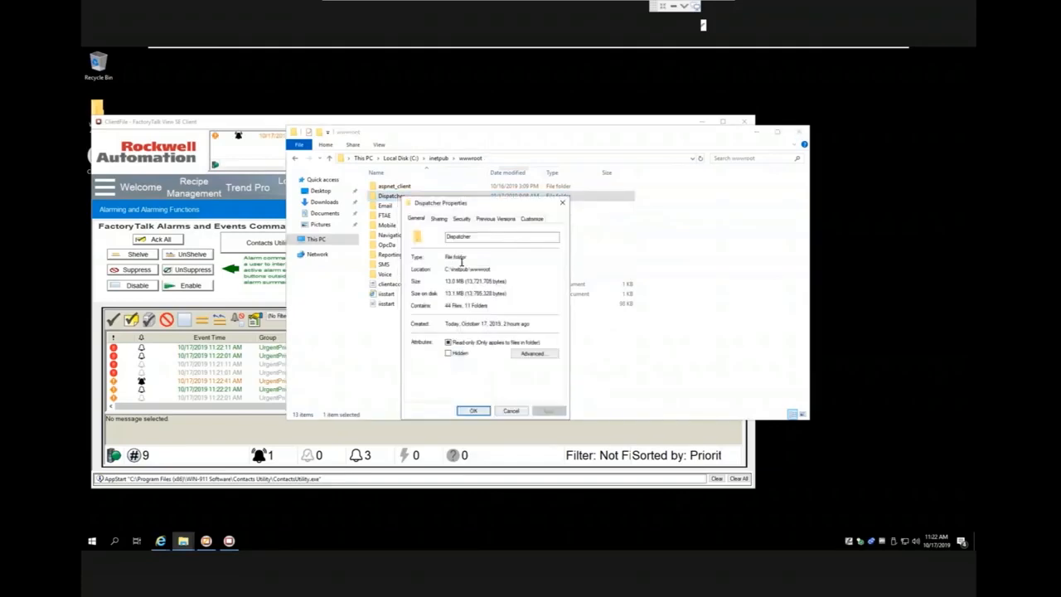
{"action": "left_click", "coordinate": [462, 219]}
{"action": "scroll", "coordinate": [473, 270], "scroll_direction": "down", "scroll_amount": 2}
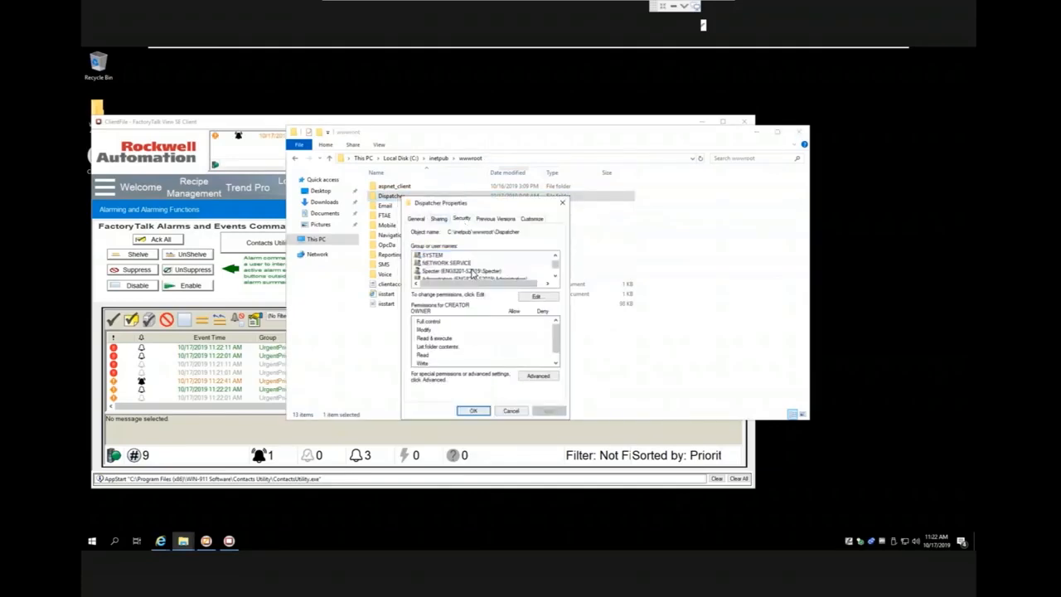
{"action": "scroll", "coordinate": [472, 274], "scroll_direction": "up", "scroll_amount": 2}
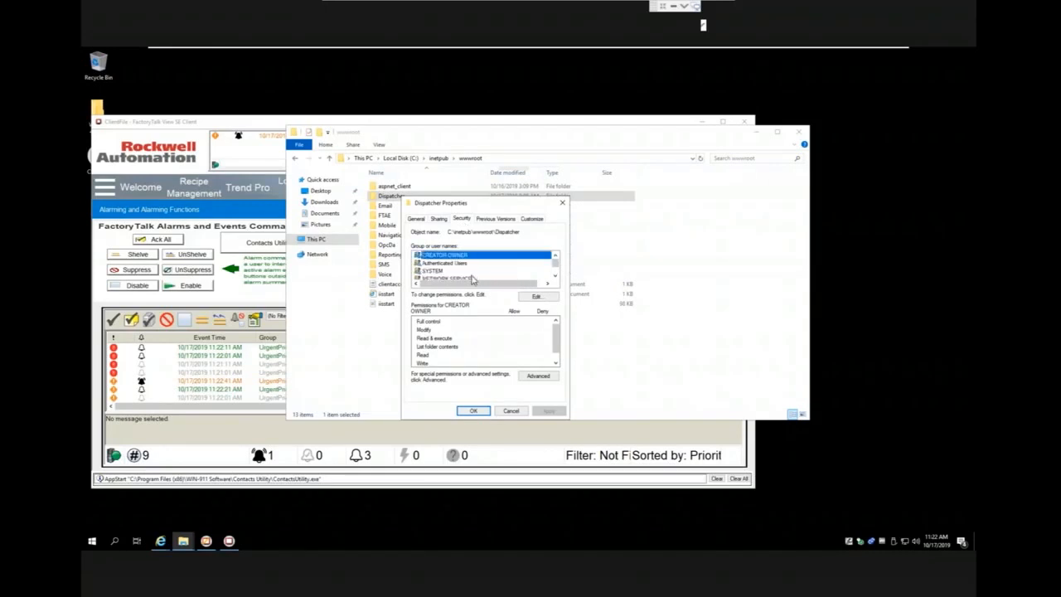
{"action": "scroll", "coordinate": [473, 279], "scroll_direction": "down", "scroll_amount": 2}
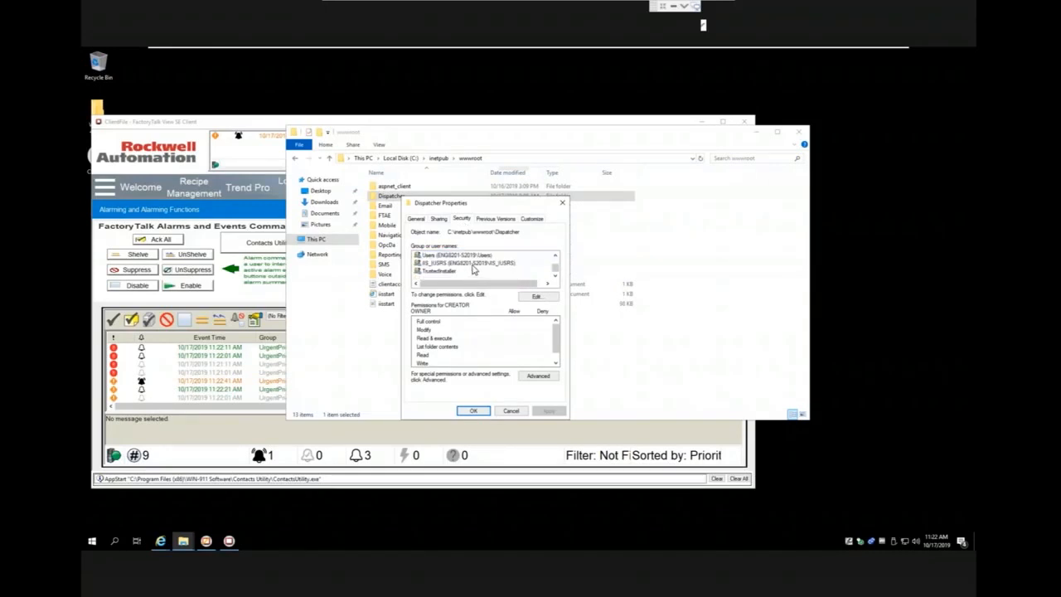
{"action": "scroll", "coordinate": [470, 270], "scroll_direction": "up", "scroll_amount": 2}
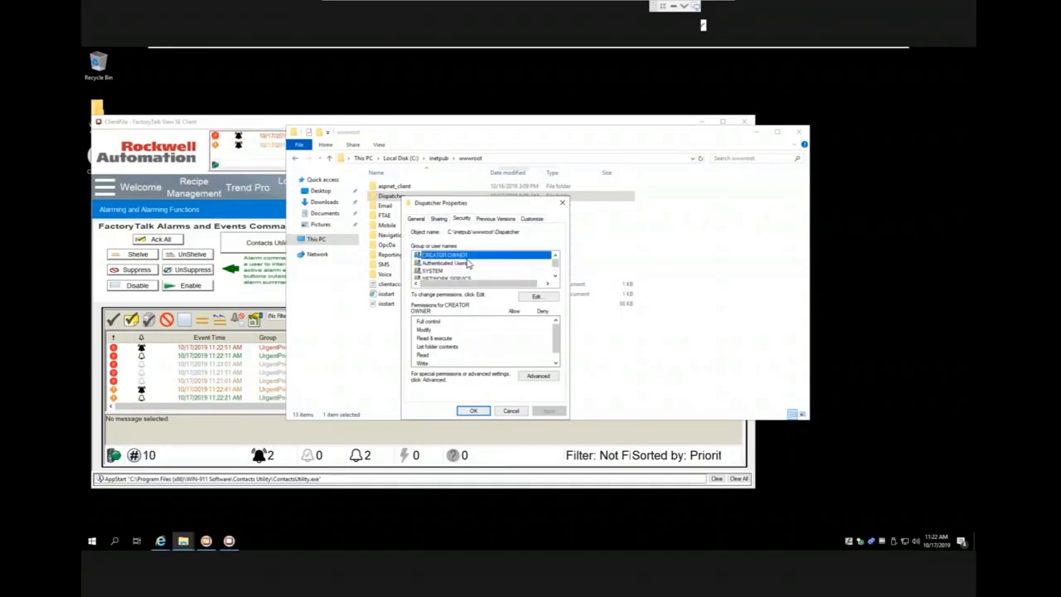